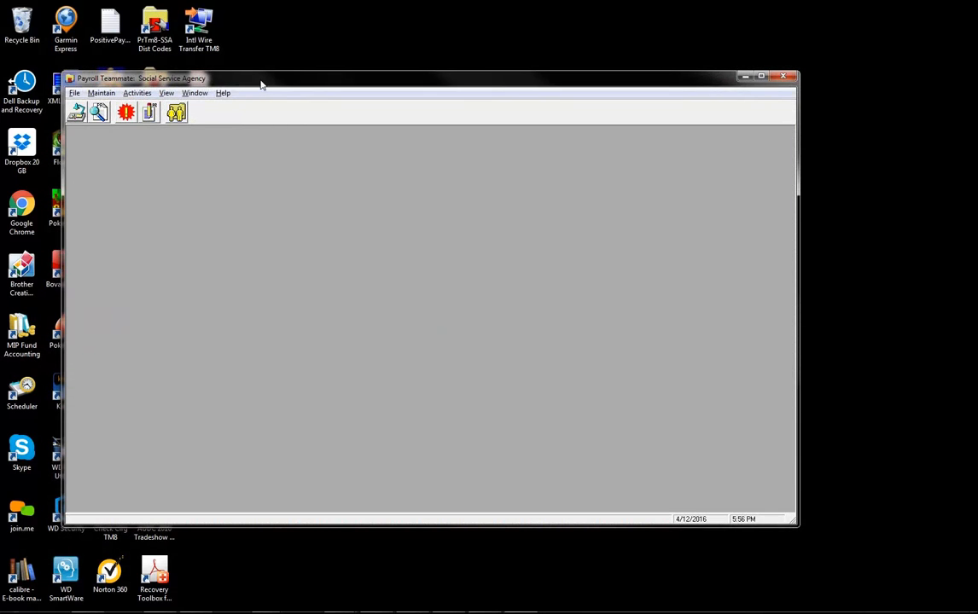
Open Process Current Payroll and enter session ID PR20151218 and transaction effective date 12/18/2015
{"action": "left_click_drag", "start_coordinate": [262, 83], "coordinate": [306, 81]}
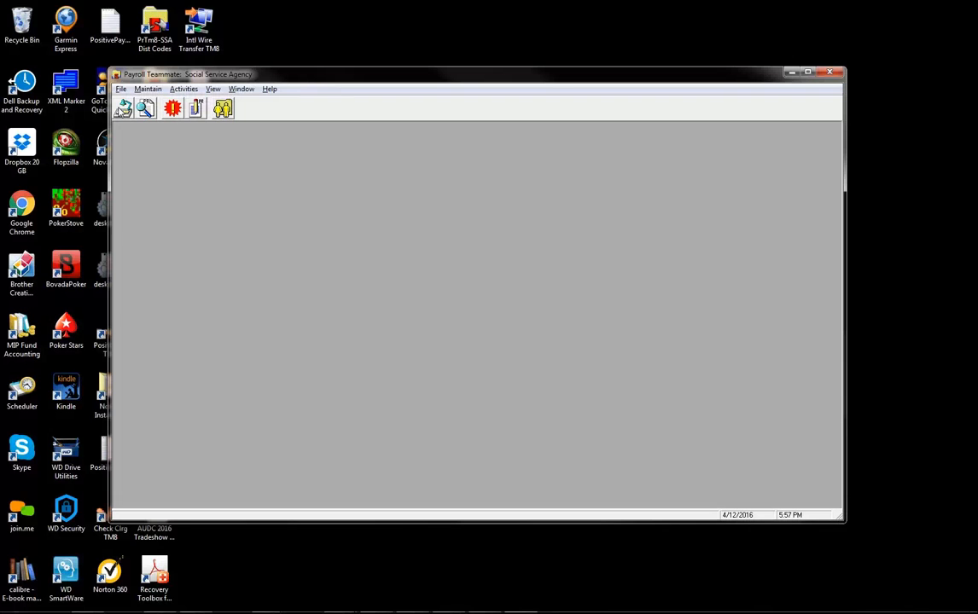
{"action": "left_click", "coordinate": [118, 106]}
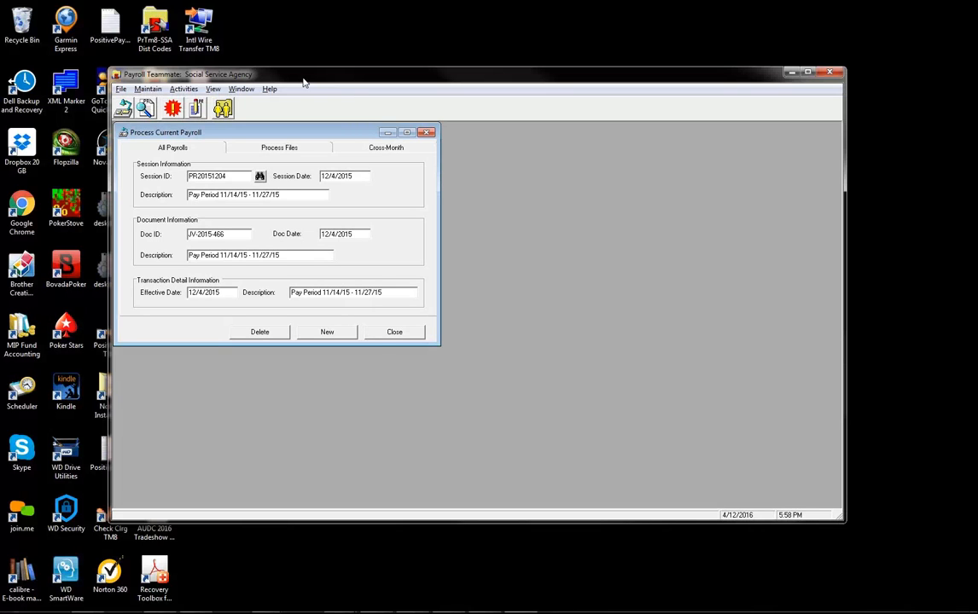
{"action": "left_click", "coordinate": [237, 177]}
{"action": "key", "text": "BackSpace"}
{"action": "key", "text": "BackSpace"}
{"action": "type", "text": "18"}
{"action": "left_click", "coordinate": [203, 294]}
{"action": "key", "text": "BackSpace"}
{"action": "type", "text": "18"}
Change the session description to "Pay Period 11/28/15 - 12/11/15"
{"action": "left_click", "coordinate": [269, 195]}
{"action": "left_click", "coordinate": [238, 196]}
{"action": "key", "text": "BackSpace"}
{"action": "key", "text": "BackSpace"}
{"action": "type", "text": "28"}
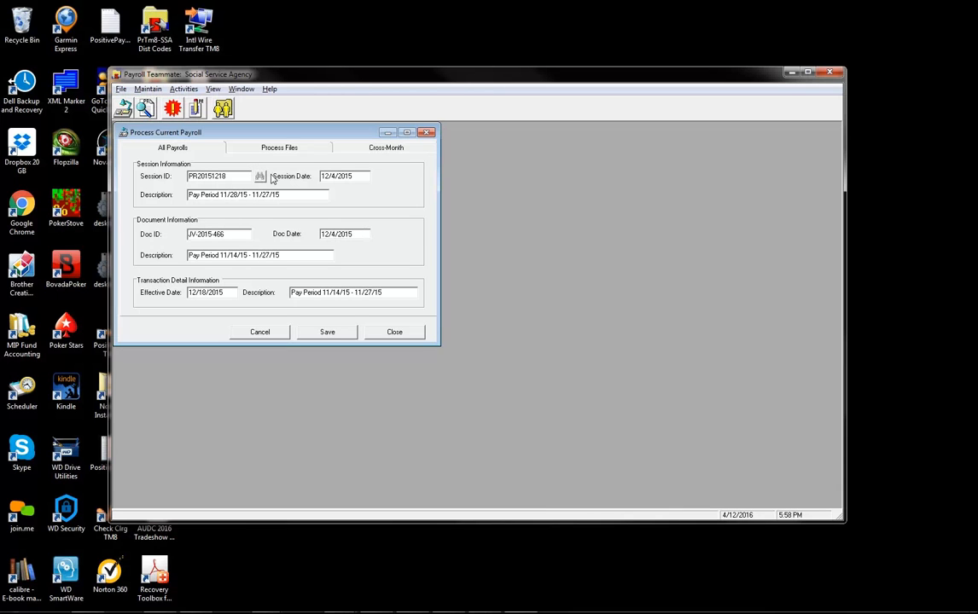
{"action": "key", "text": "BackSpace"}
{"action": "key", "text": "BackSpace"}
{"action": "type", "text": "12/"}
Copy the session description into the document and transaction detail descriptions
{"action": "left_click", "coordinate": [158, 195]}
{"action": "key", "text": "ctrl+c"}
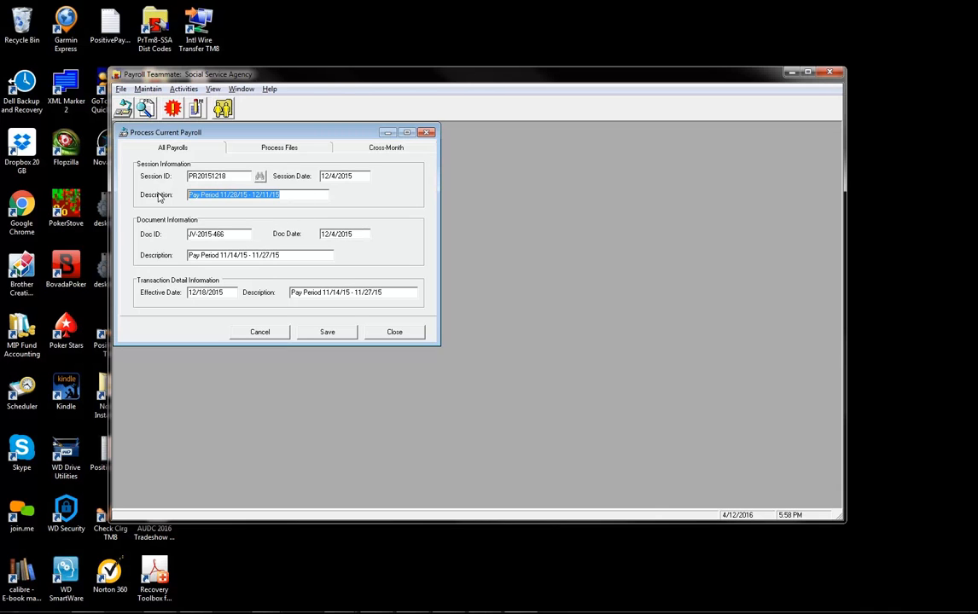
{"action": "left_click", "coordinate": [181, 255]}
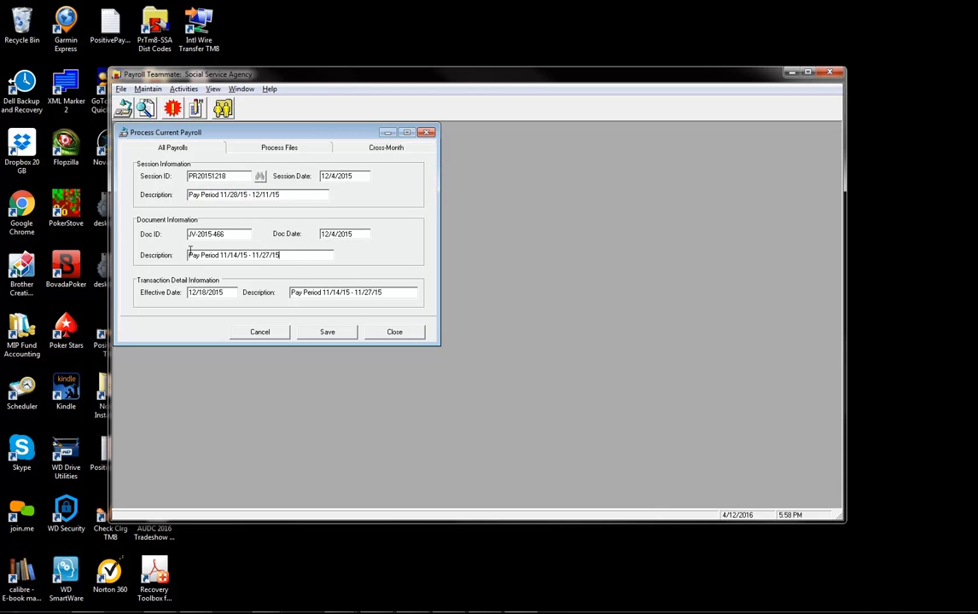
{"action": "key", "text": "ctrl+v"}
{"action": "left_click", "coordinate": [398, 293]}
{"action": "left_click", "coordinate": [259, 290]}
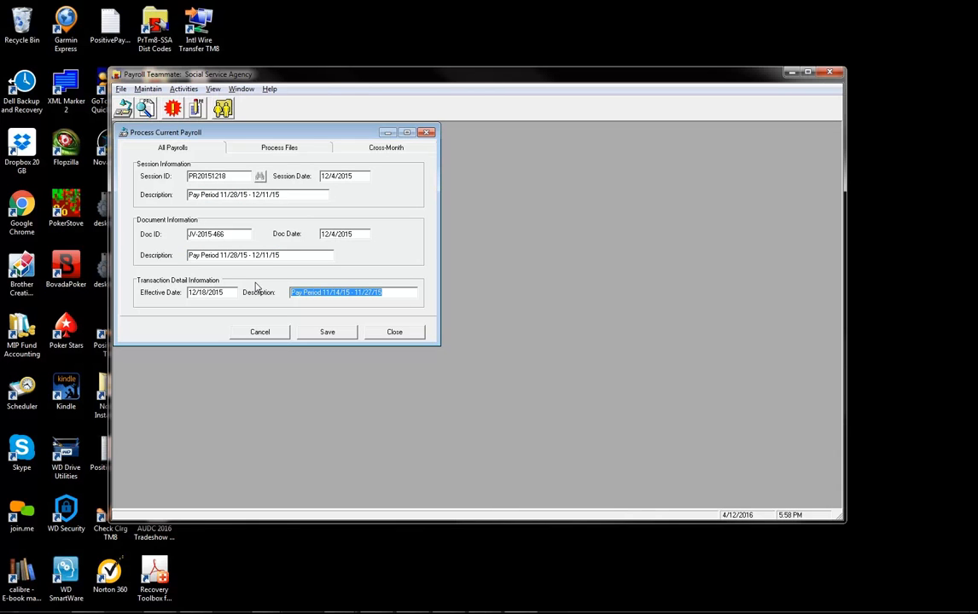
{"action": "key", "text": "ctrl+v"}
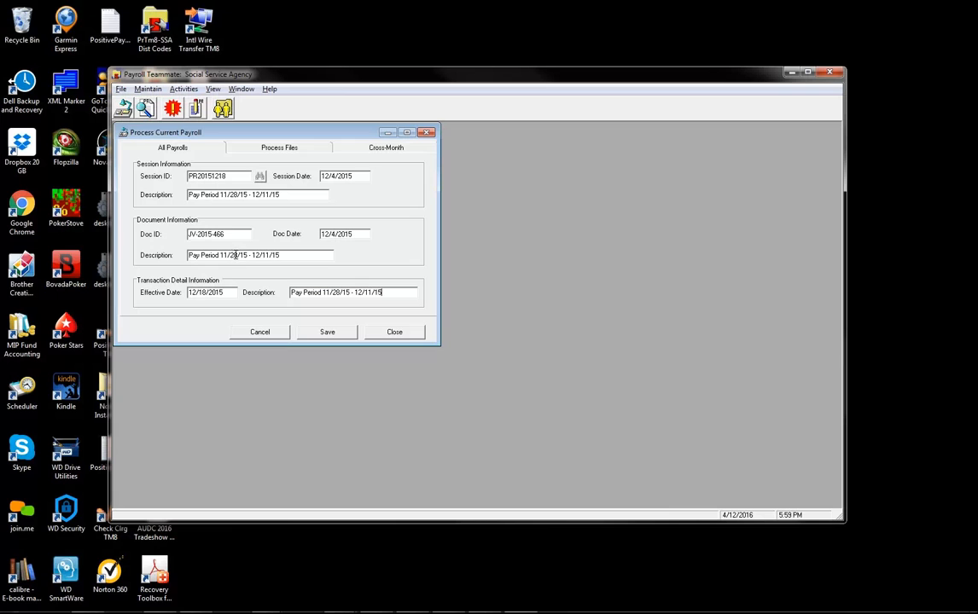
Set the payroll document ID to JV-2015-491
{"action": "left_click", "coordinate": [233, 234]}
{"action": "key", "text": "BackSpace"}
{"action": "key", "text": "BackSpace"}
{"action": "type", "text": "91"}
Choose SSA_Week16.csv from the Source_Files folder as the payroll source file
{"action": "left_click", "coordinate": [278, 147]}
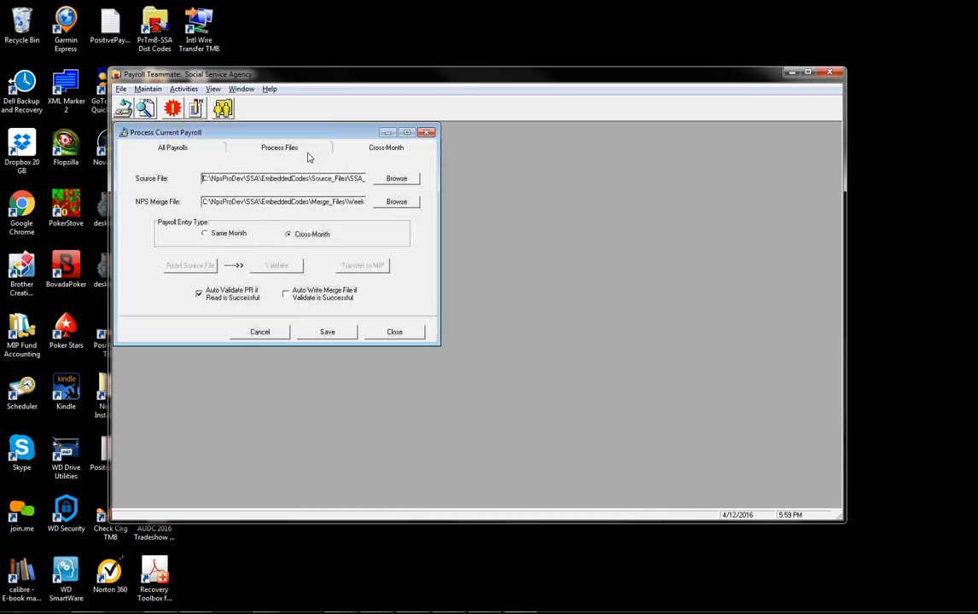
{"action": "left_click", "coordinate": [395, 180]}
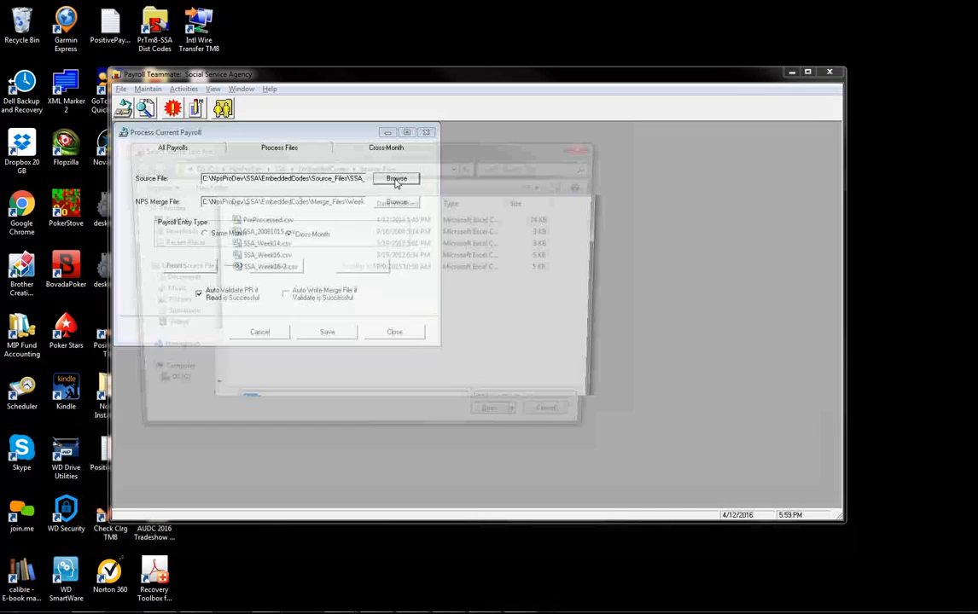
{"action": "left_click", "coordinate": [282, 256]}
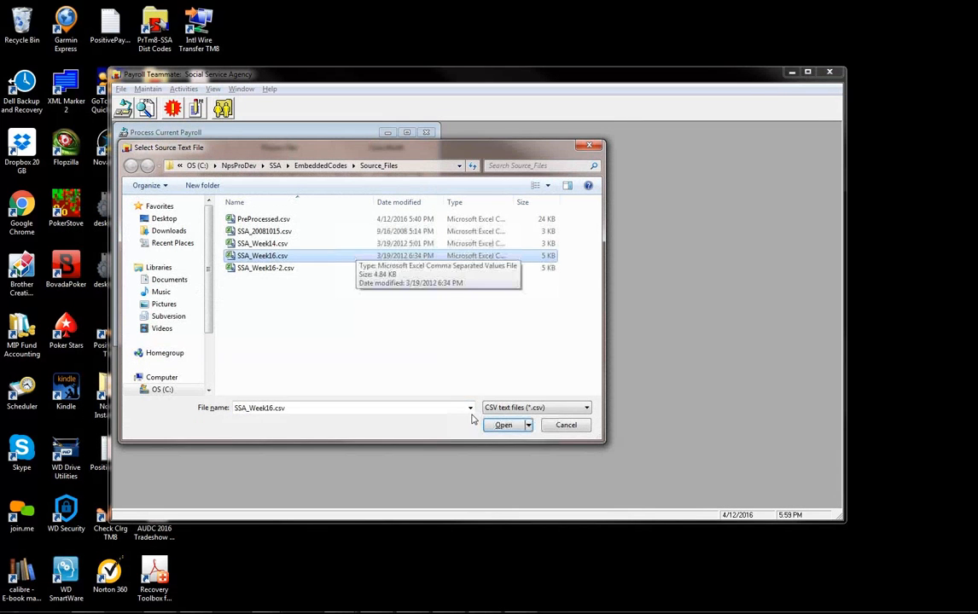
{"action": "left_click", "coordinate": [502, 425]}
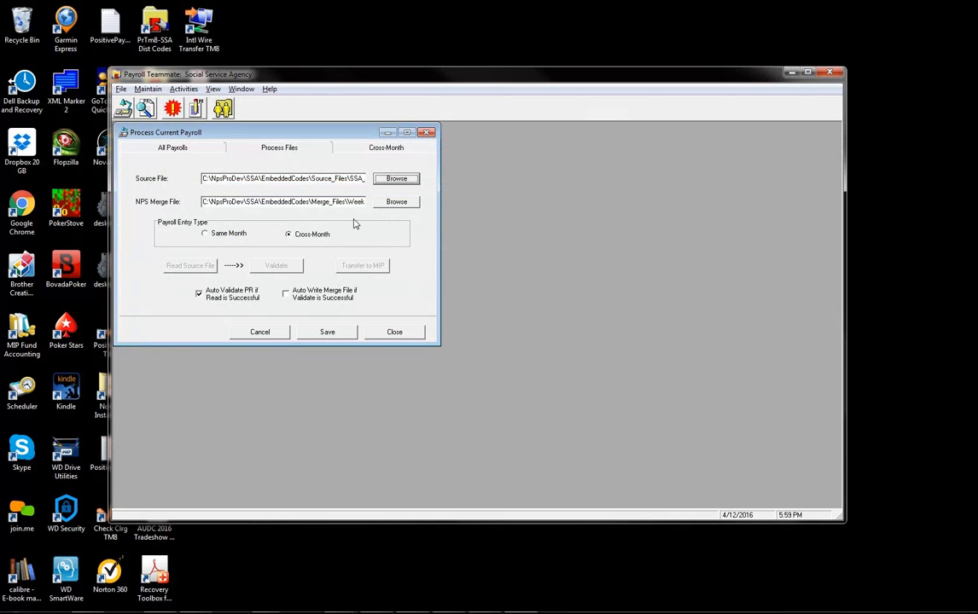
Rename the NPS merge file in its path to Week50
{"action": "left_click_drag", "start_coordinate": [347, 202], "coordinate": [428, 209]}
{"action": "key", "text": "End"}
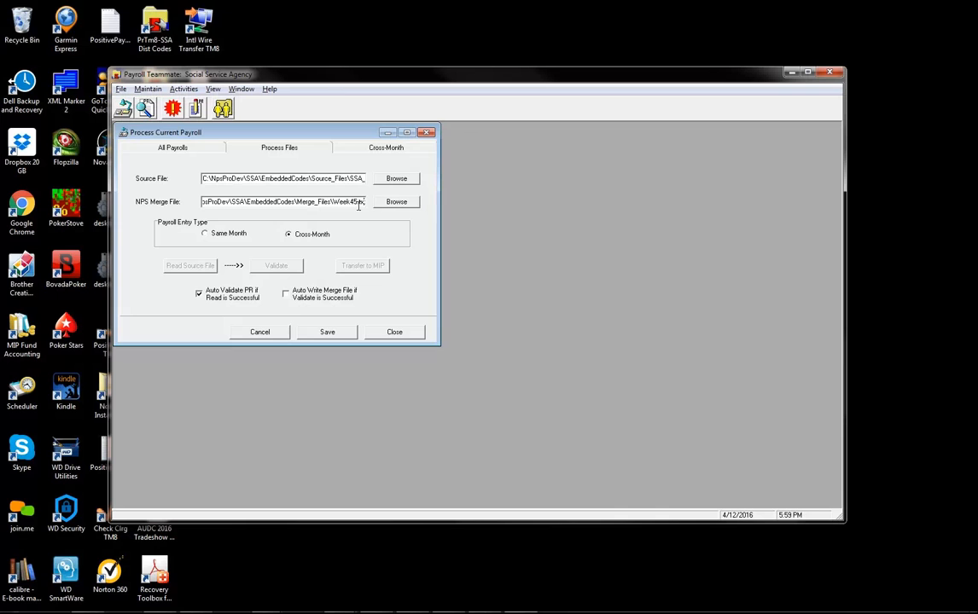
{"action": "left_click", "coordinate": [359, 203]}
{"action": "key", "text": "BackSpace"}
{"action": "key", "text": "BackSpace"}
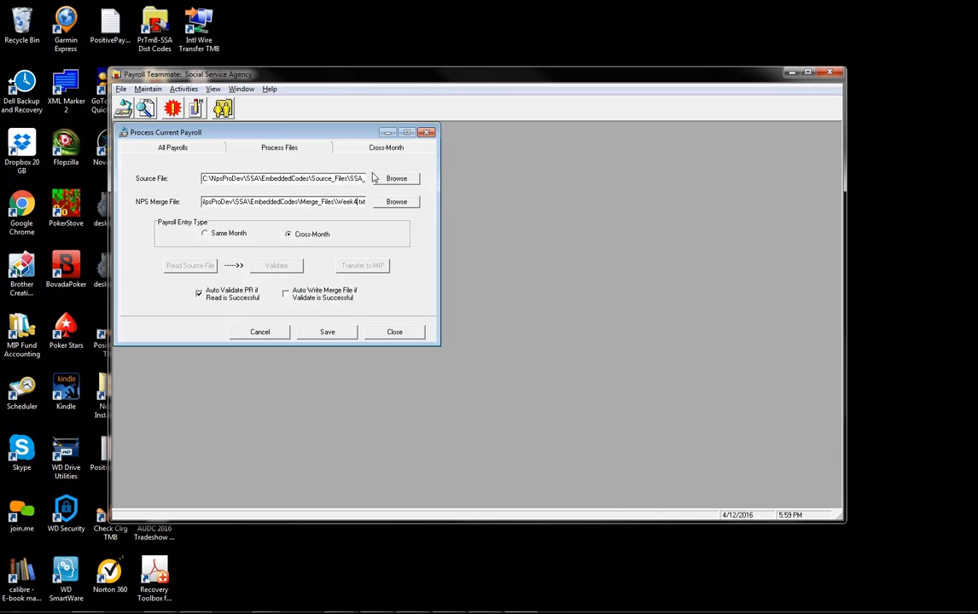
{"action": "type", "text": "50"}
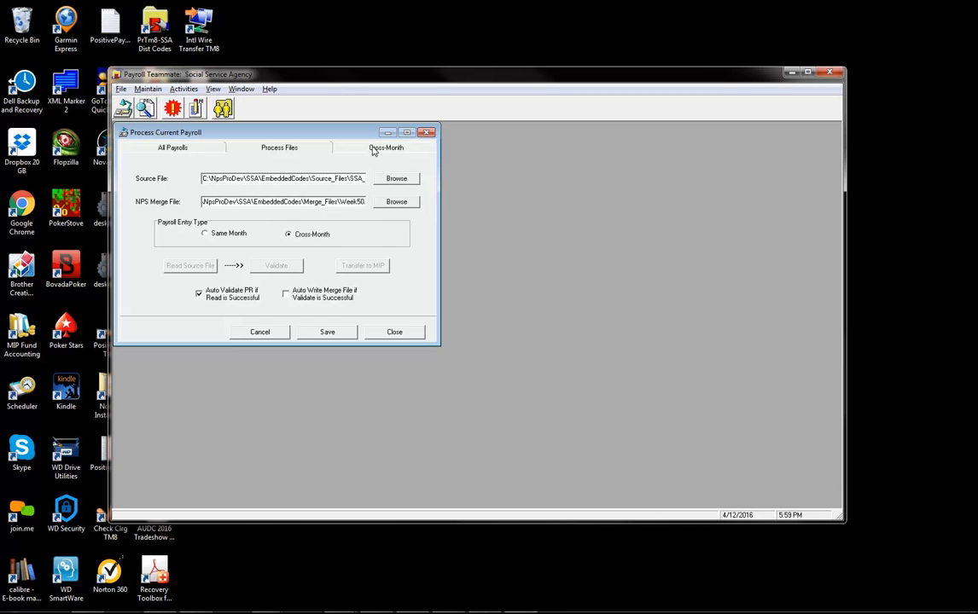
Check the cross-month accrual settings, set the payroll entry type to Same Month and try to save the payroll session
{"action": "left_click", "coordinate": [336, 138]}
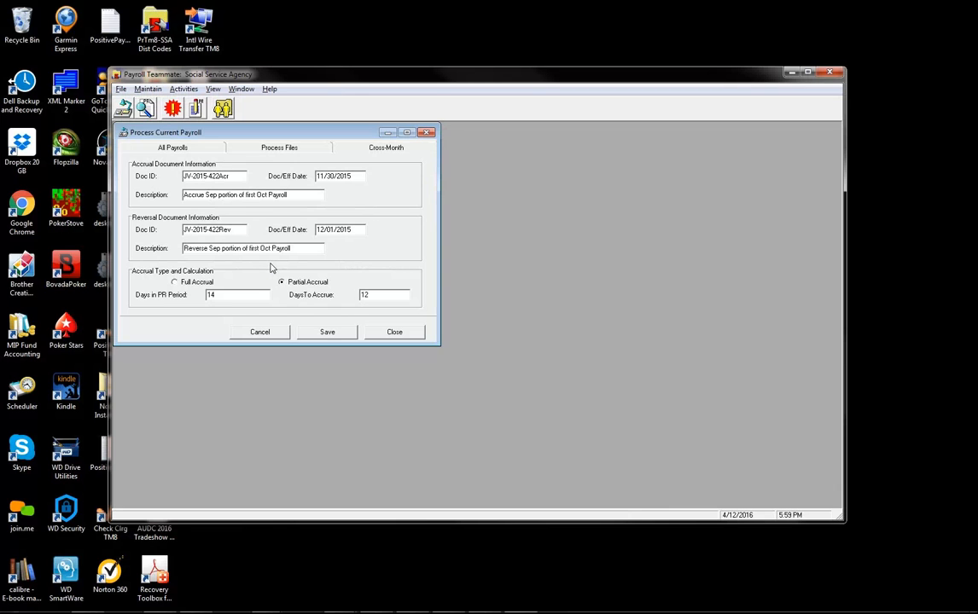
{"action": "left_click", "coordinate": [279, 148]}
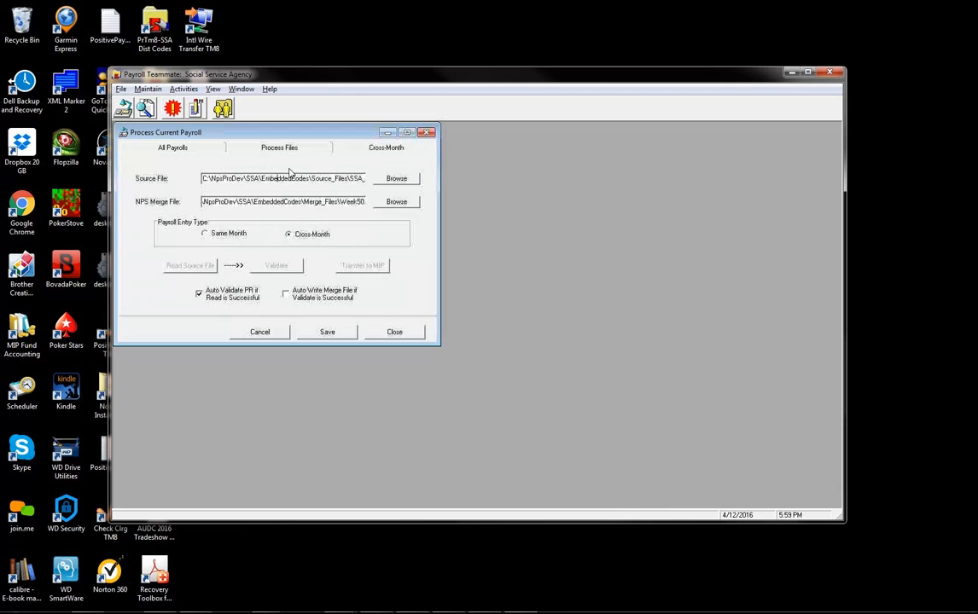
{"action": "left_click", "coordinate": [224, 237]}
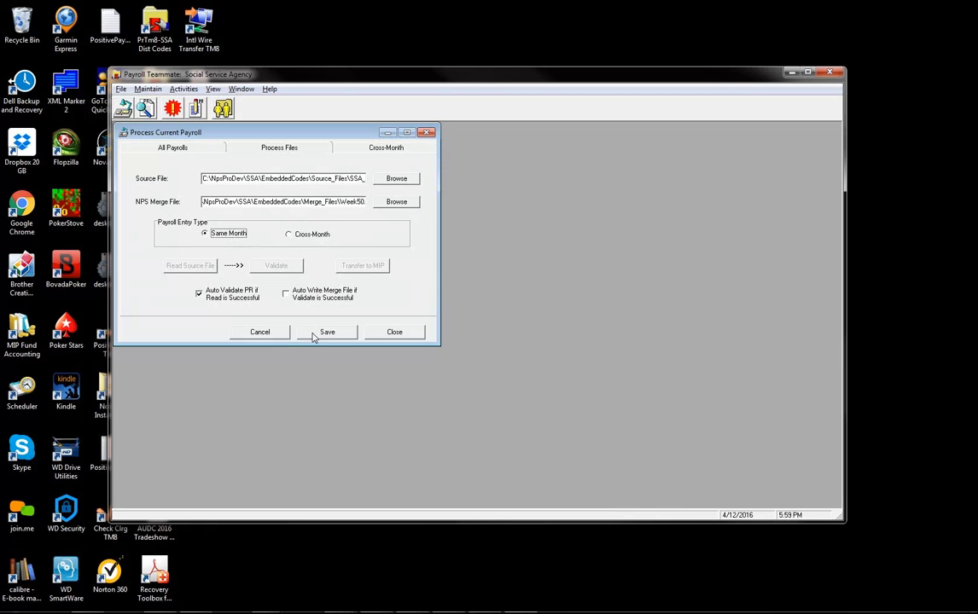
{"action": "left_click", "coordinate": [324, 333]}
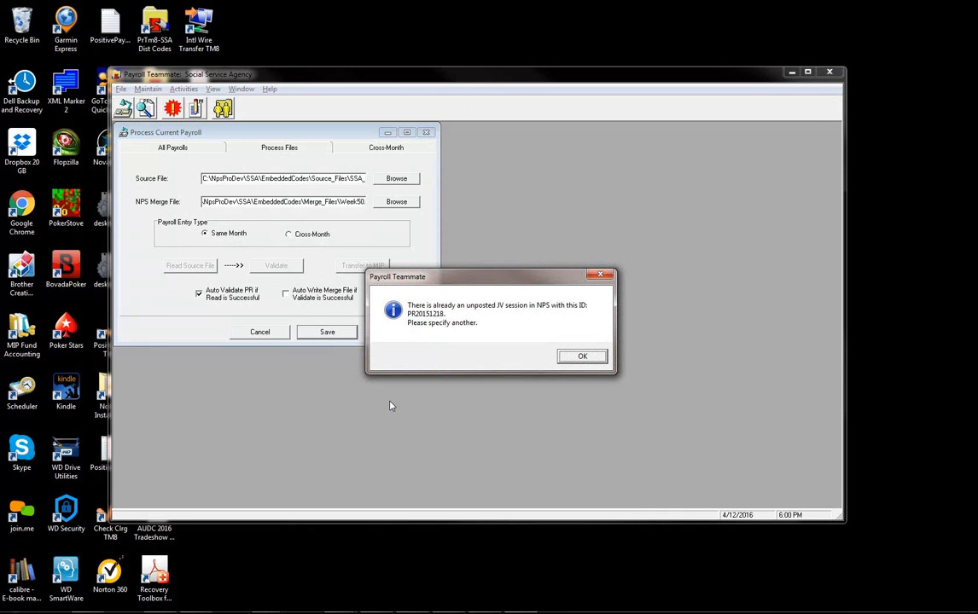
{"action": "left_click", "coordinate": [583, 357]}
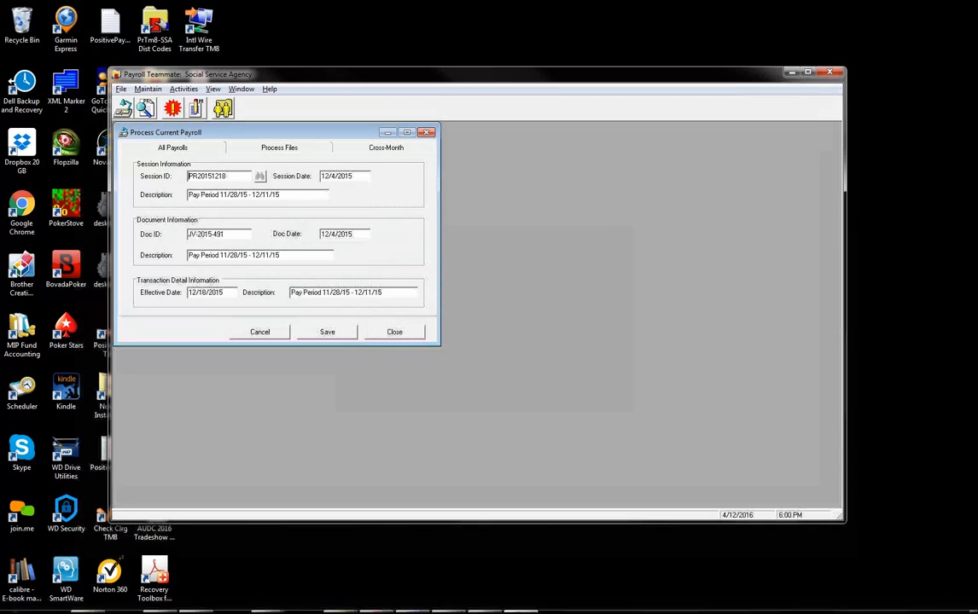
Switch to Abila MIP and delete the existing journal voucher session PR20151218, closing the session form
{"action": "left_click", "coordinate": [376, 602]}
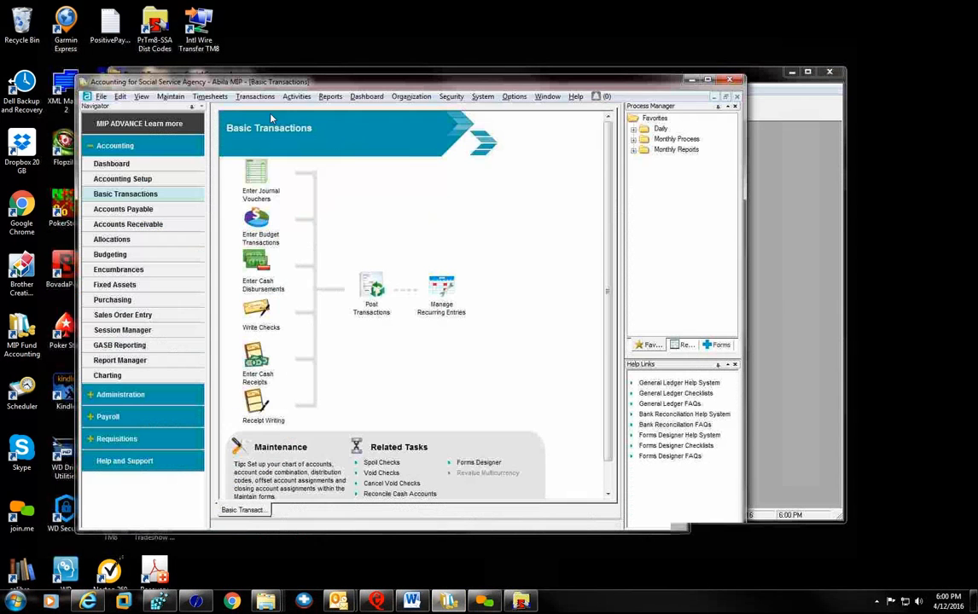
{"action": "left_click", "coordinate": [254, 97]}
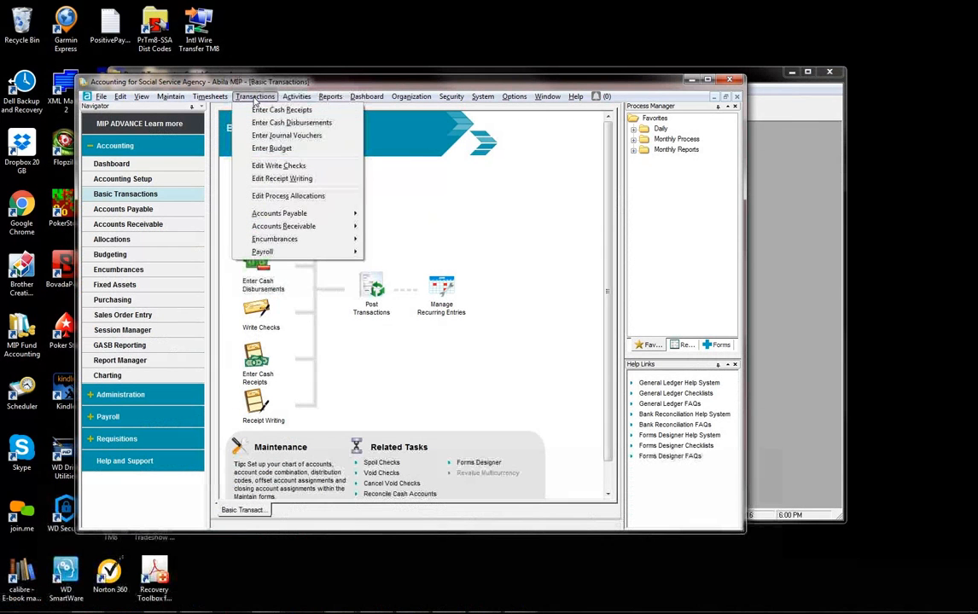
{"action": "left_click", "coordinate": [288, 137]}
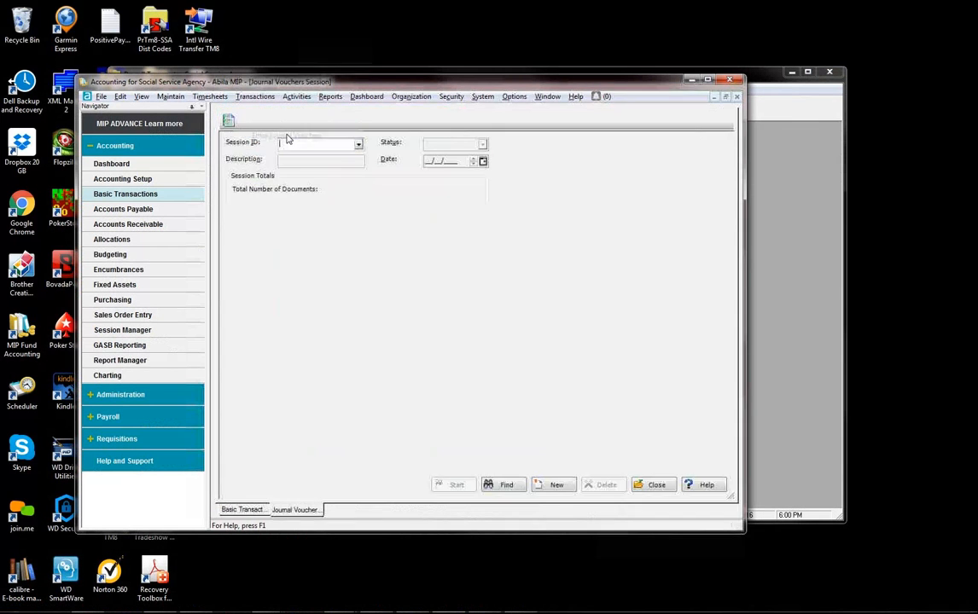
{"action": "left_click", "coordinate": [340, 143]}
{"action": "left_click", "coordinate": [328, 187]}
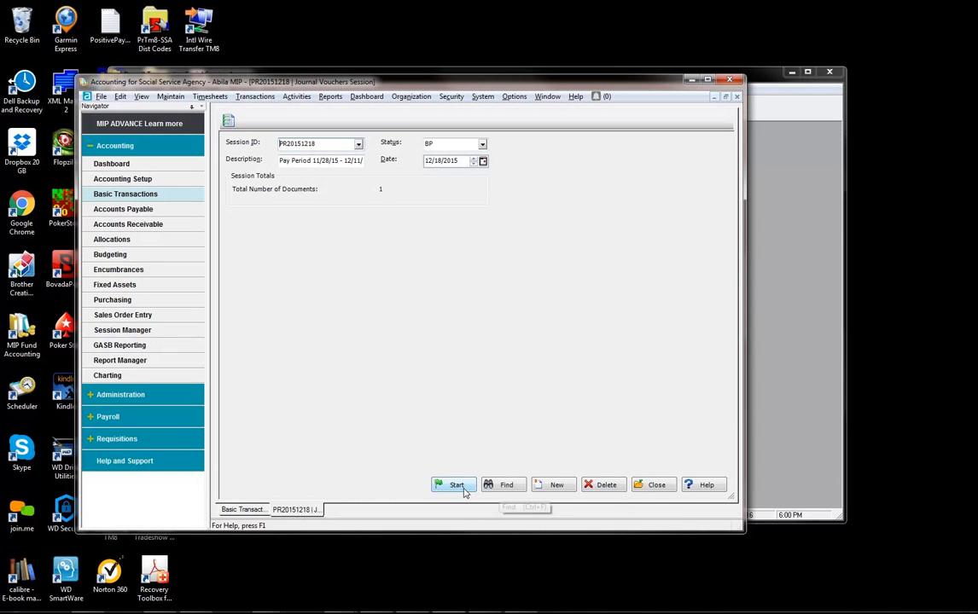
{"action": "left_click", "coordinate": [599, 486]}
{"action": "left_click", "coordinate": [465, 386]}
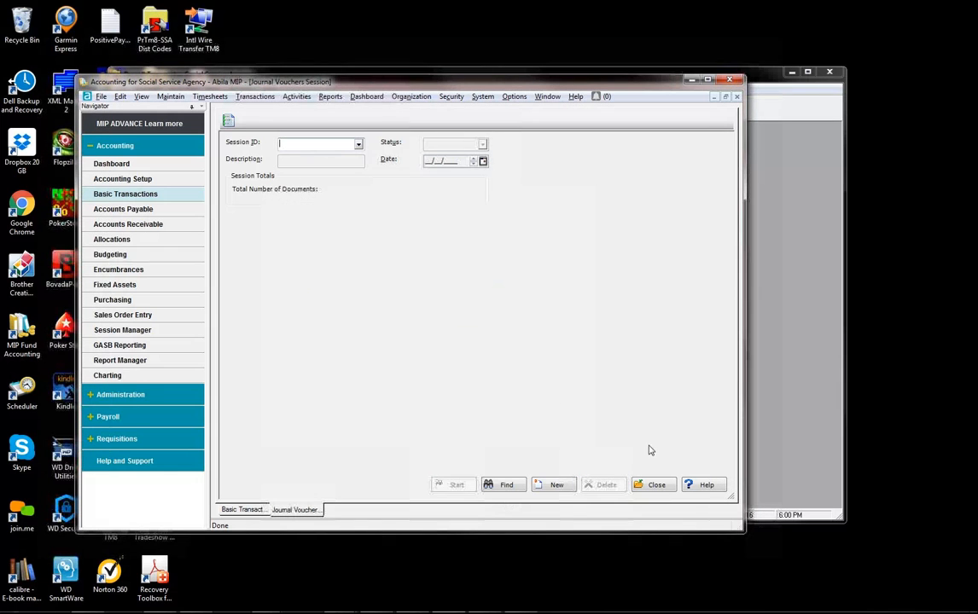
{"action": "left_click", "coordinate": [657, 487]}
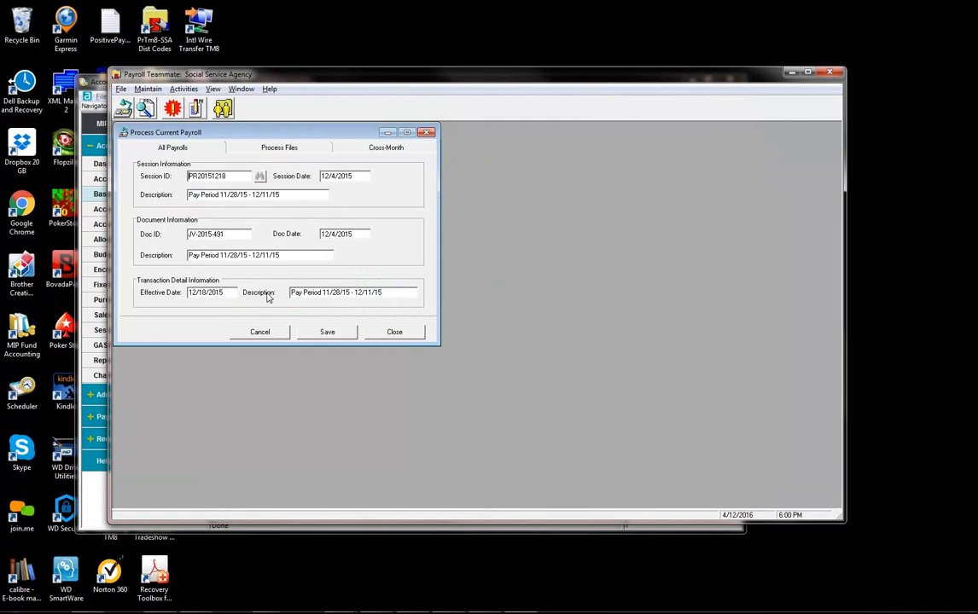
Save the payroll session in Payroll Teammate and read its source file with automatic validation
{"action": "left_click", "coordinate": [264, 149]}
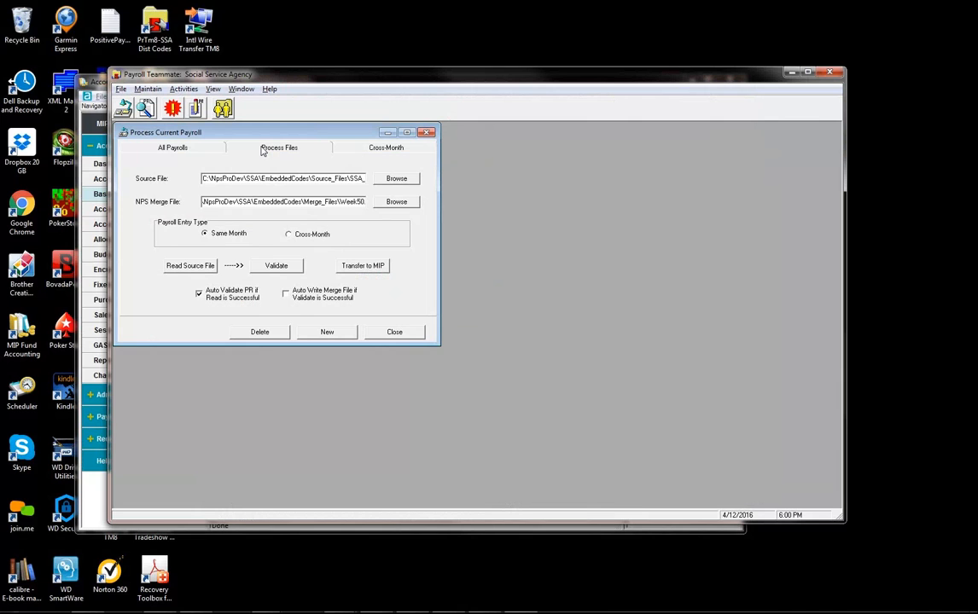
{"action": "left_click", "coordinate": [187, 263]}
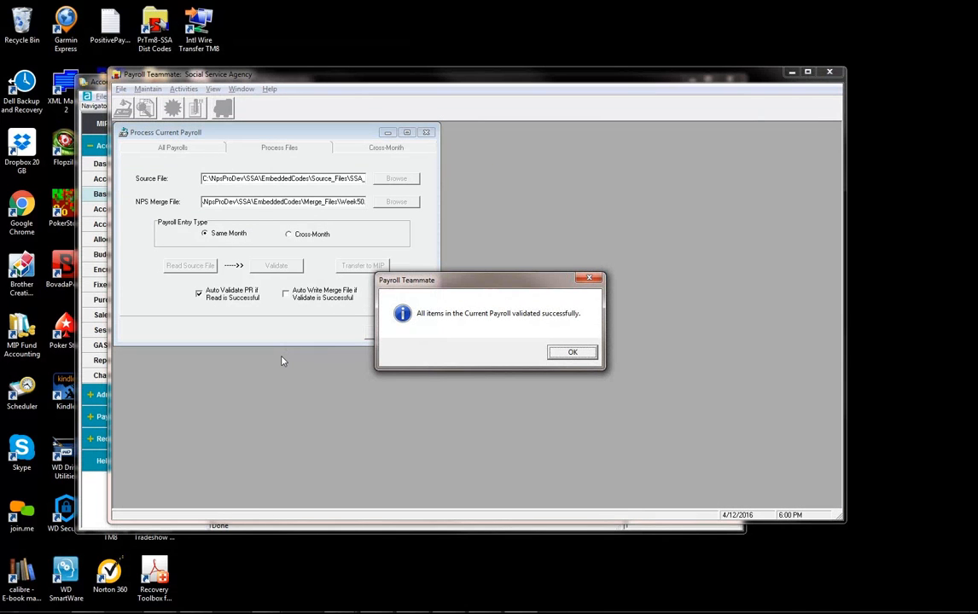
{"action": "left_click", "coordinate": [572, 353]}
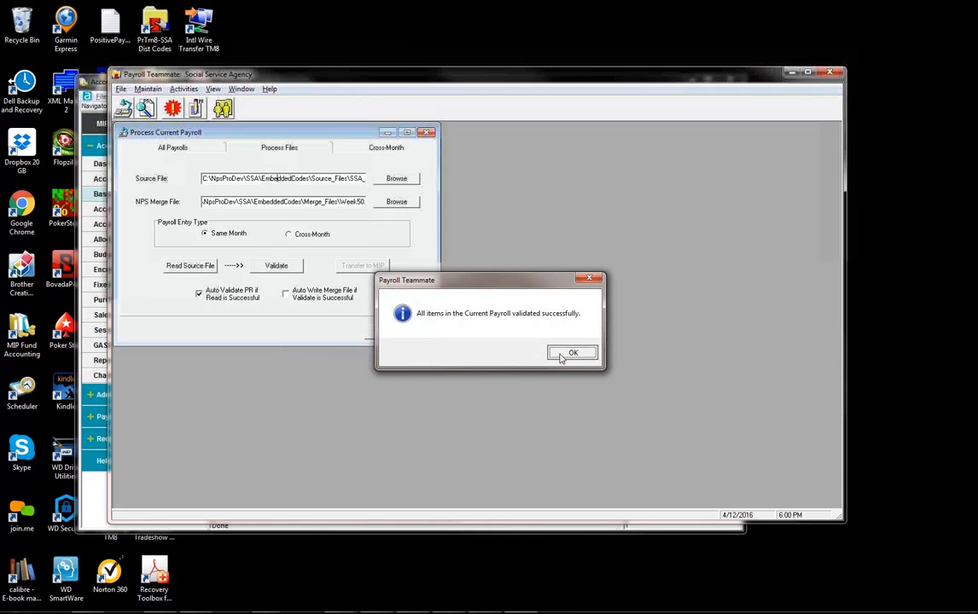
Review the validation failures list and the current payroll lines, including the program and GL codes offered for individual lines
{"action": "left_click", "coordinate": [173, 109]}
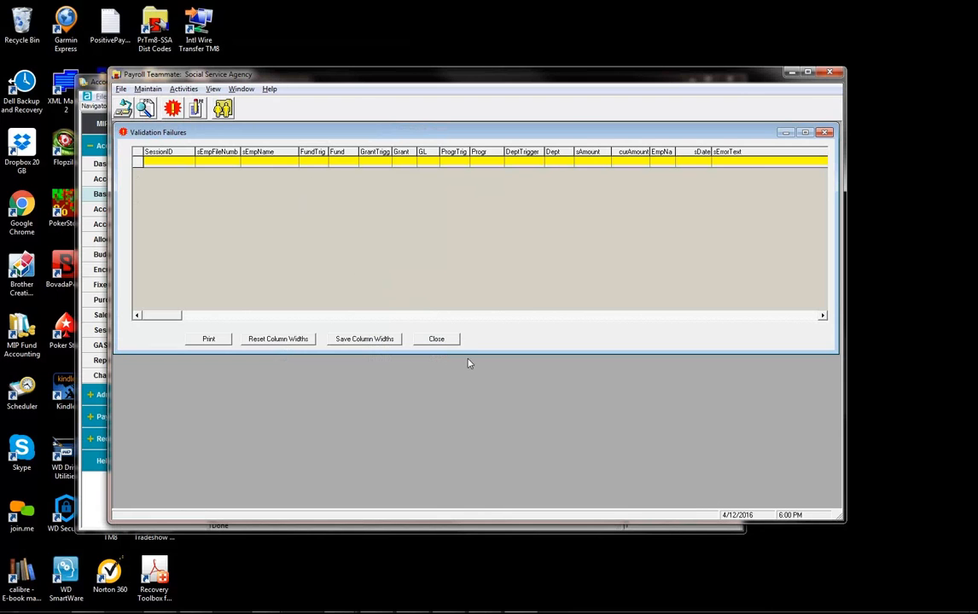
{"action": "left_click", "coordinate": [437, 339]}
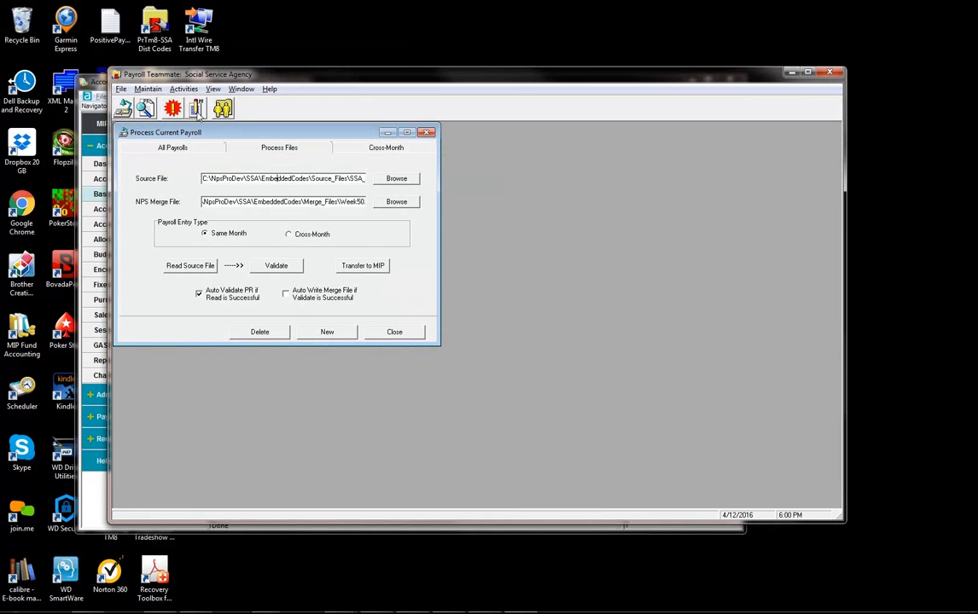
{"action": "left_click", "coordinate": [275, 266]}
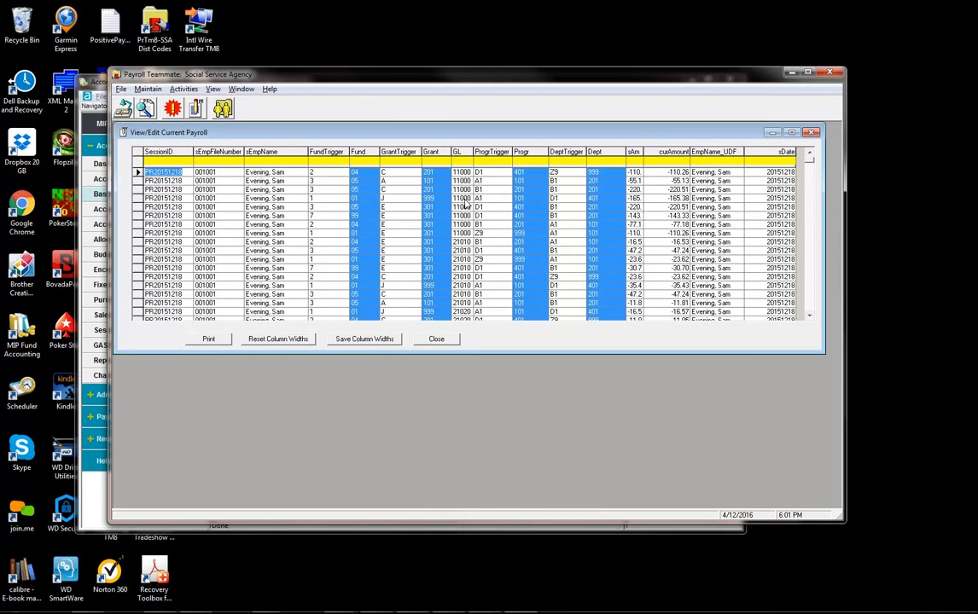
{"action": "left_click", "coordinate": [541, 207]}
{"action": "left_click", "coordinate": [543, 208]}
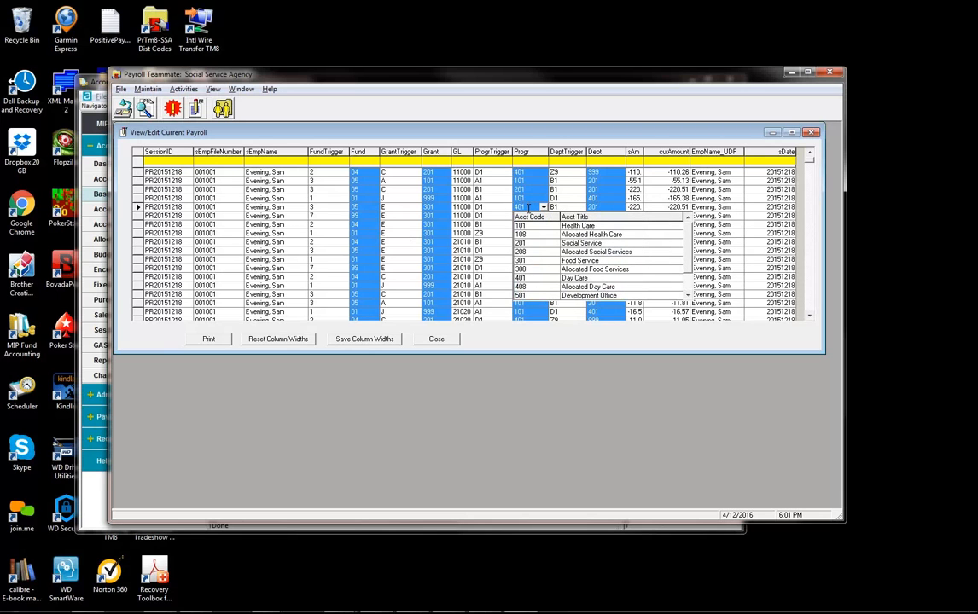
{"action": "left_click", "coordinate": [528, 208]}
{"action": "left_click_drag", "start_coordinate": [472, 152], "coordinate": [481, 152]}
{"action": "left_click", "coordinate": [463, 198]}
{"action": "left_click", "coordinate": [476, 198]}
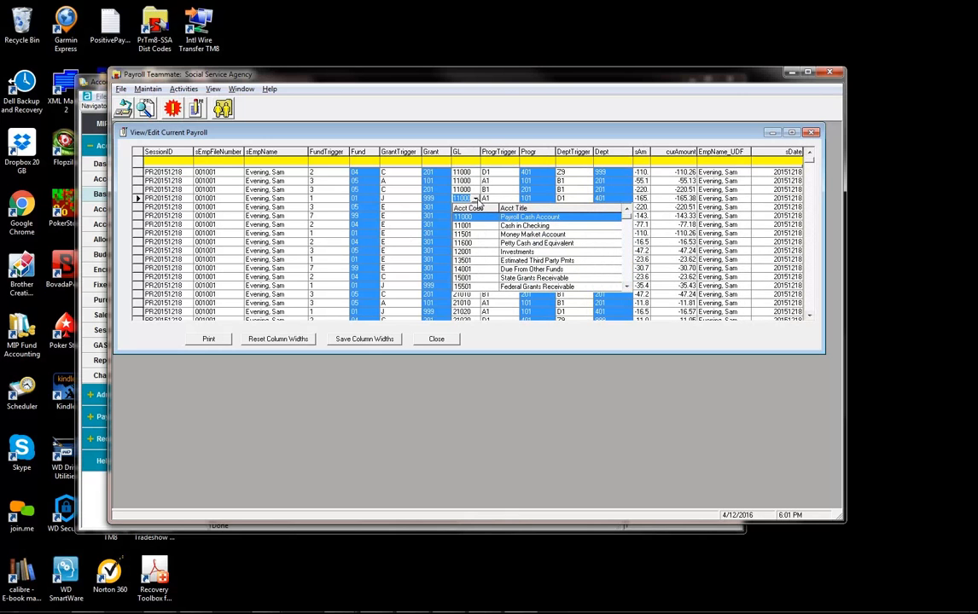
{"action": "left_click", "coordinate": [476, 199]}
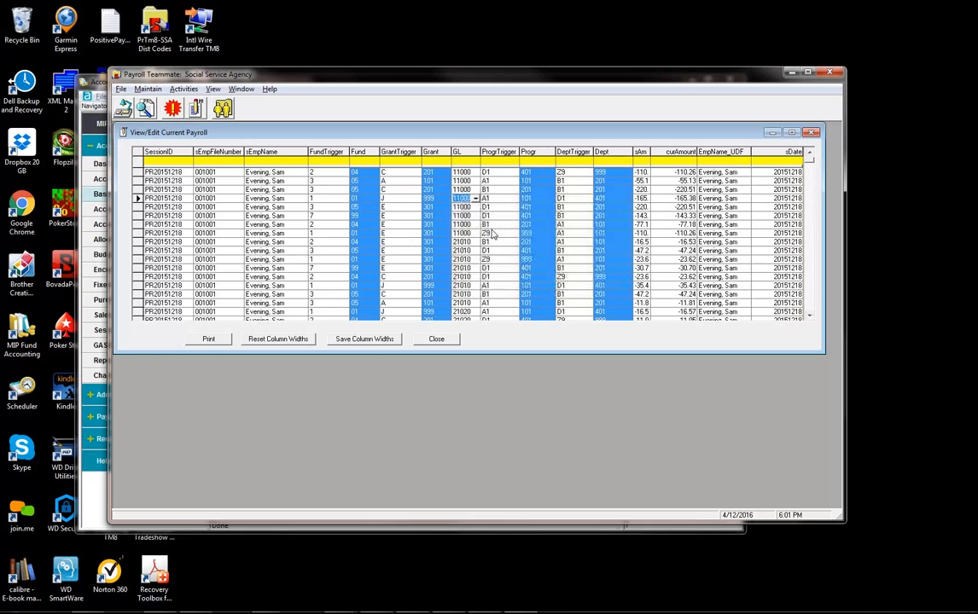
{"action": "left_click", "coordinate": [448, 342]}
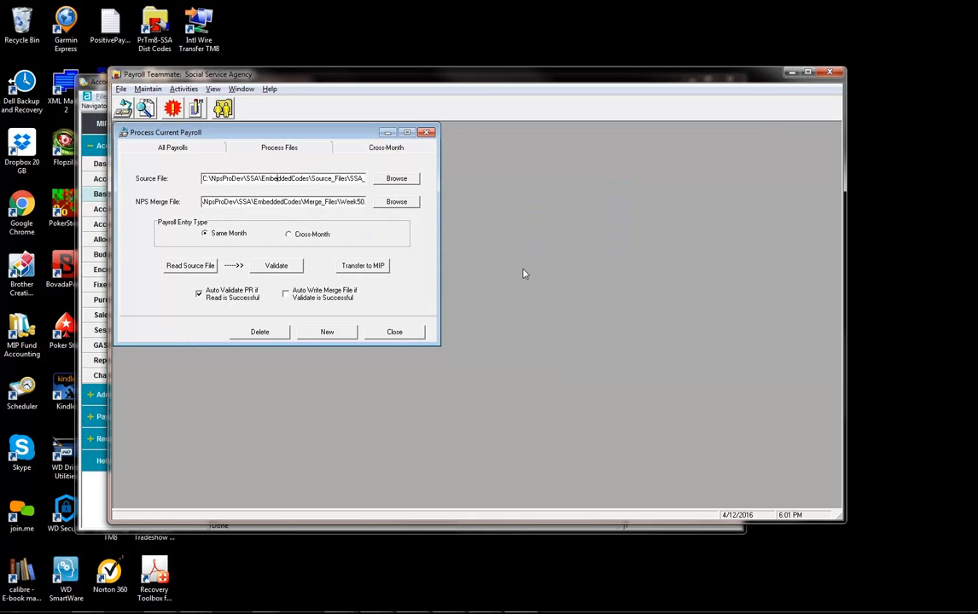
Transfer the validated payroll to MIP, acknowledging the merge file and history notices and submitting the MIP logon
{"action": "left_click", "coordinate": [380, 267]}
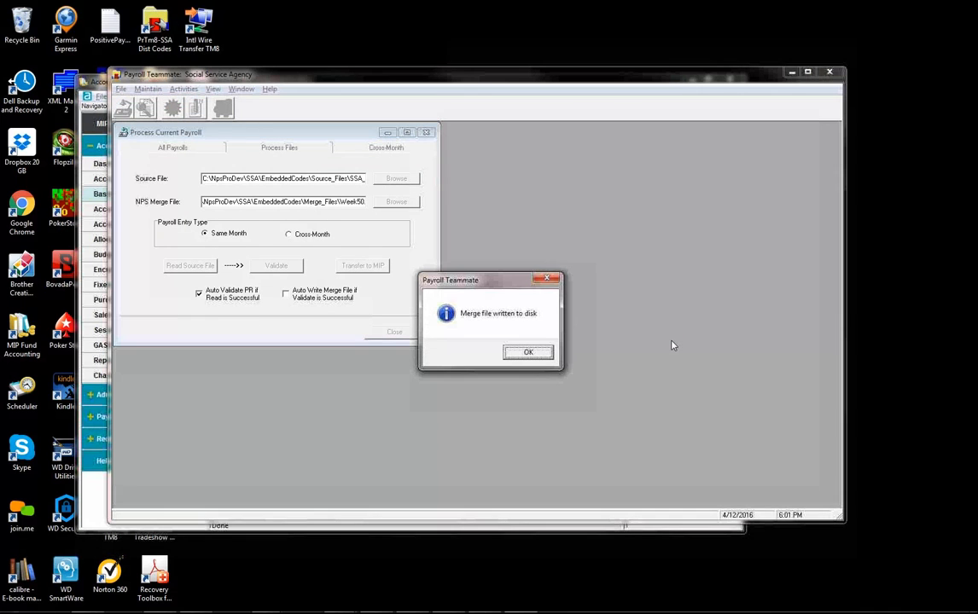
{"action": "left_click", "coordinate": [526, 353]}
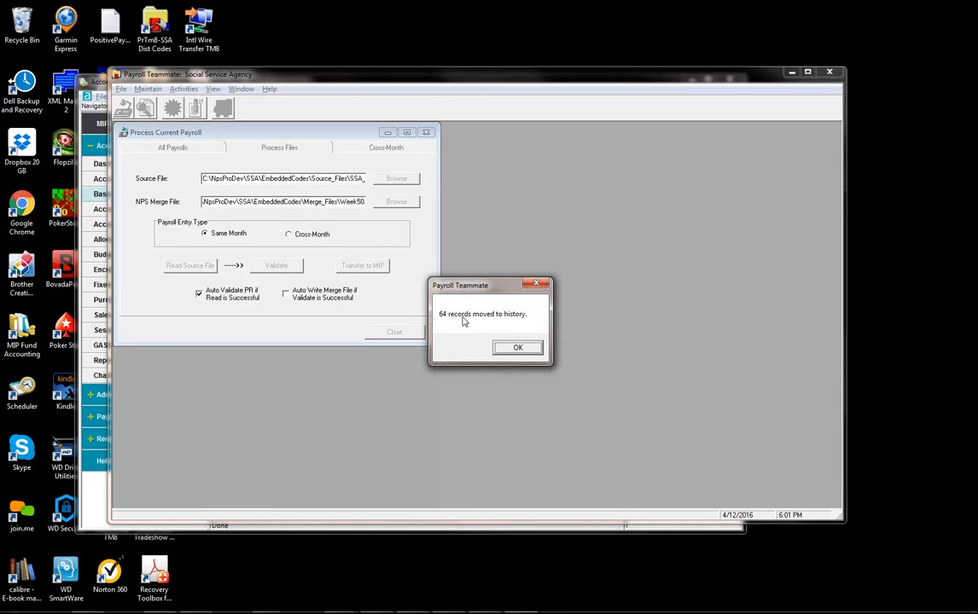
{"action": "key", "text": "Return"}
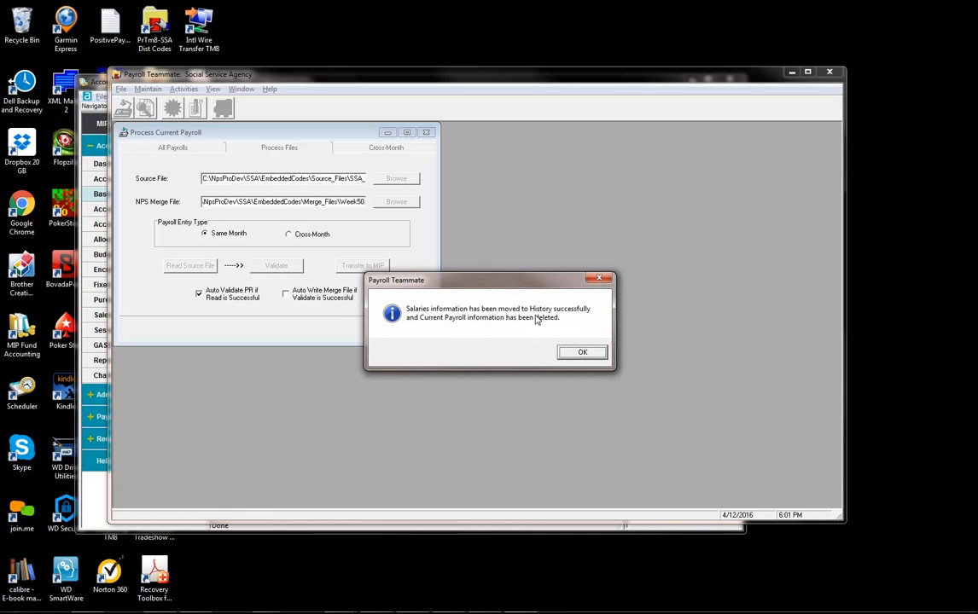
{"action": "left_click", "coordinate": [573, 353]}
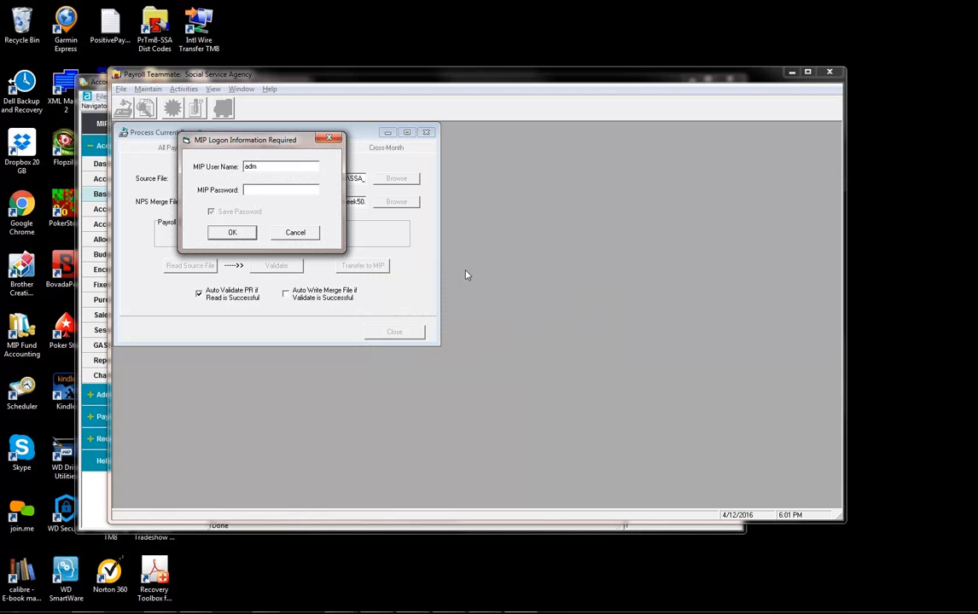
{"action": "key", "text": "Tab"}
{"action": "left_click", "coordinate": [232, 232]}
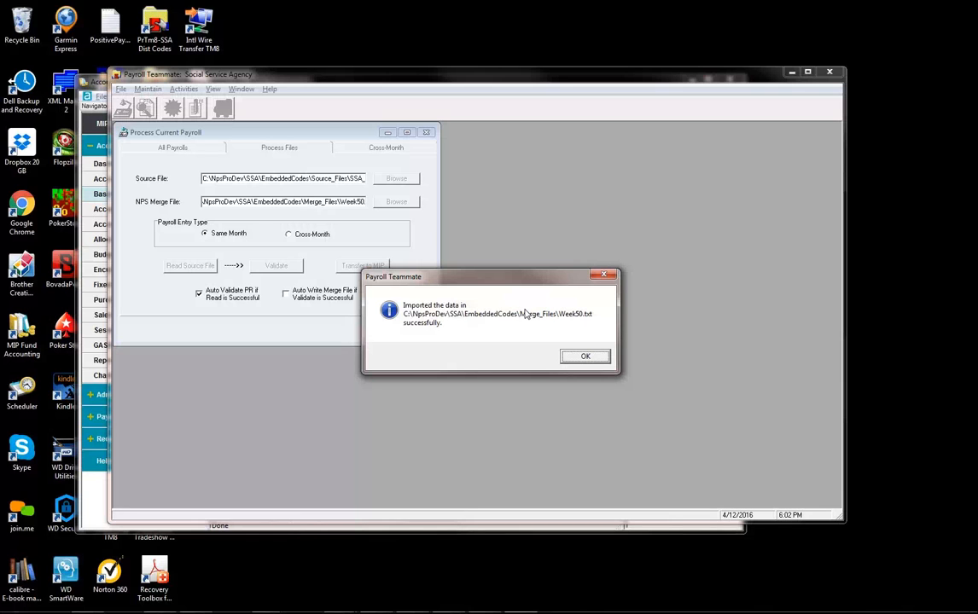
{"action": "left_click", "coordinate": [586, 358]}
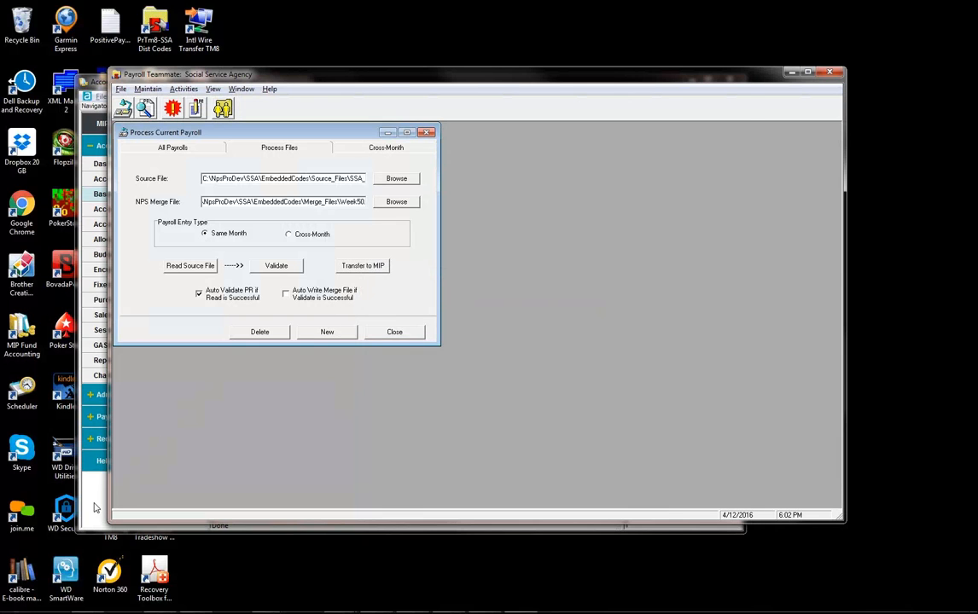
Switch to Abila MIP and open voucher JV-2015-491 in the journal voucher session PR20151218
{"action": "left_click", "coordinate": [88, 455]}
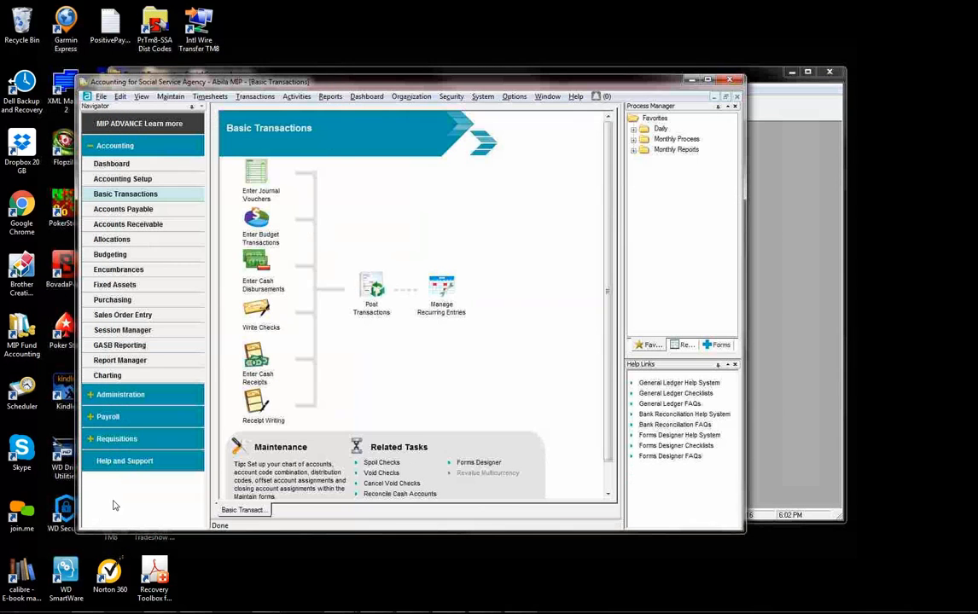
{"action": "left_click", "coordinate": [245, 168]}
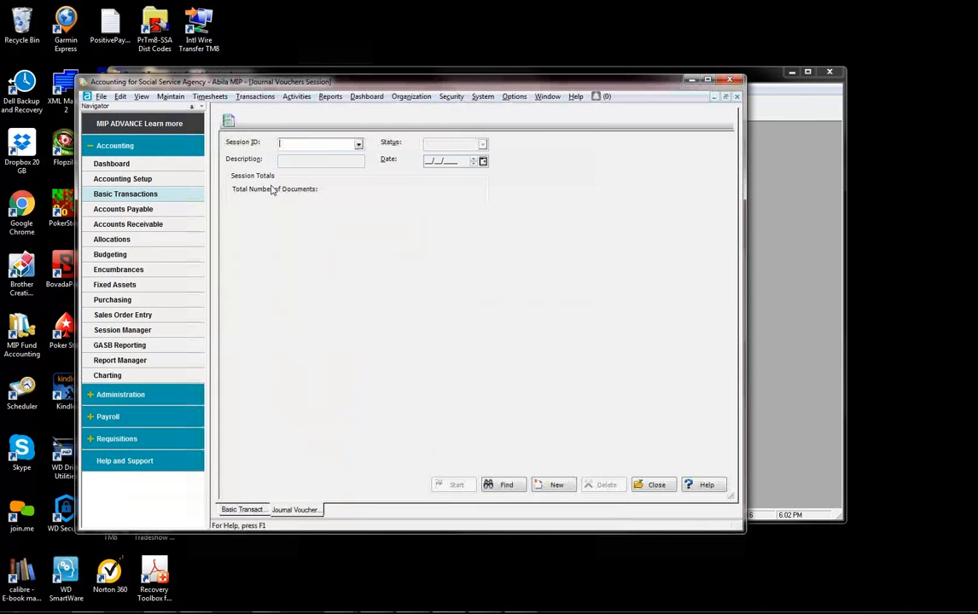
{"action": "left_click", "coordinate": [357, 143]}
{"action": "left_click", "coordinate": [332, 189]}
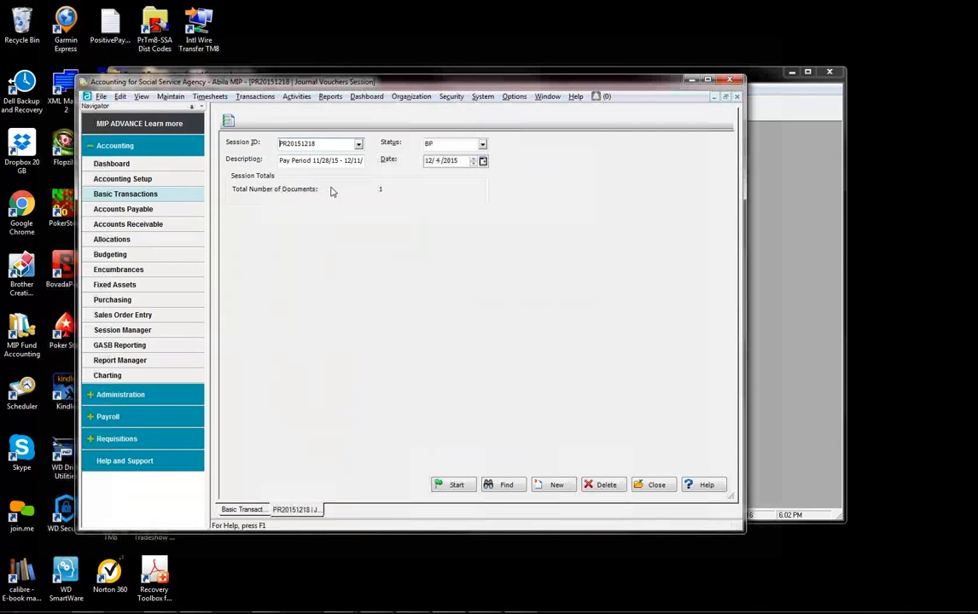
{"action": "left_click", "coordinate": [455, 485]}
{"action": "left_click", "coordinate": [330, 145]}
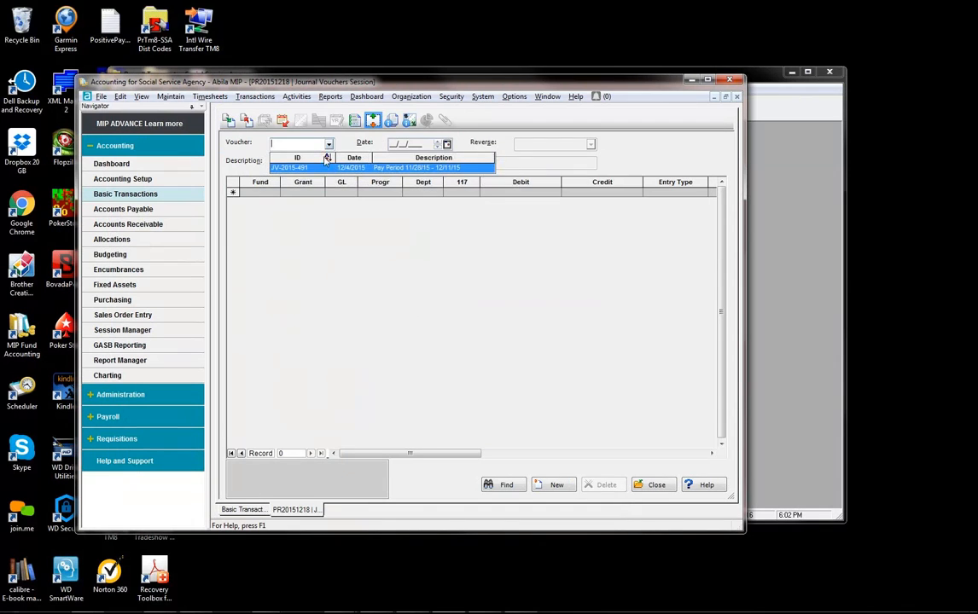
{"action": "left_click", "coordinate": [288, 163]}
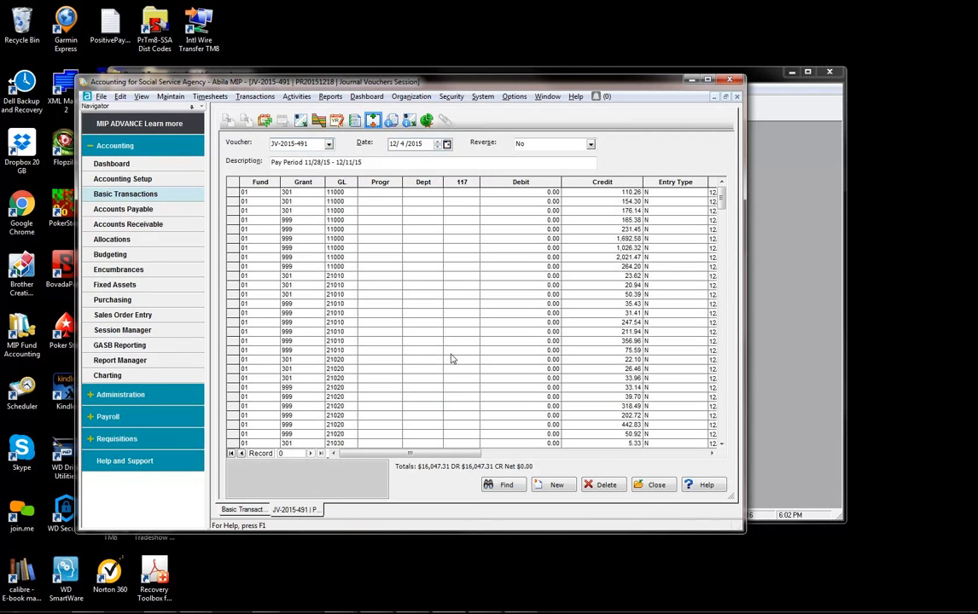
Review the voucher's liability and expense lines, including the GL code descriptions, effective dates and the employee name on each line
{"action": "scroll", "coordinate": [686, 346], "scroll_direction": "down", "scroll_amount": 9}
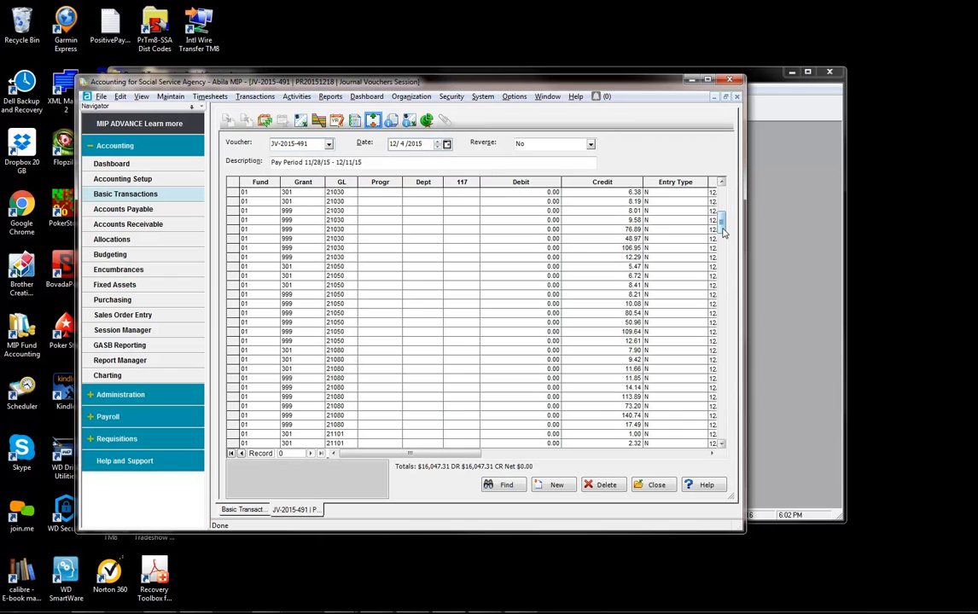
{"action": "scroll", "coordinate": [721, 226], "scroll_direction": "down", "scroll_amount": 2}
{"action": "scroll", "coordinate": [361, 249], "scroll_direction": "down", "scroll_amount": 7}
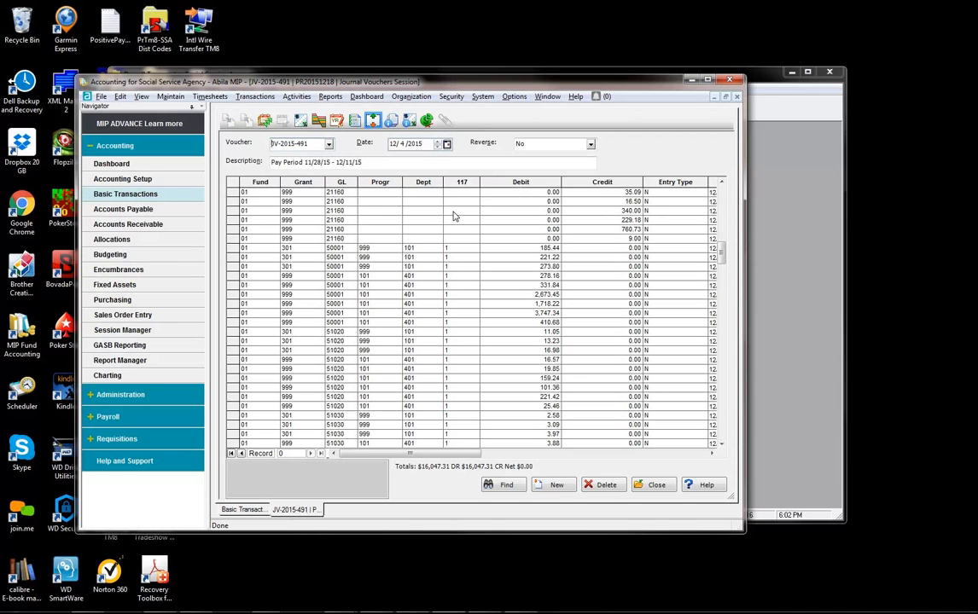
{"action": "left_click", "coordinate": [342, 249]}
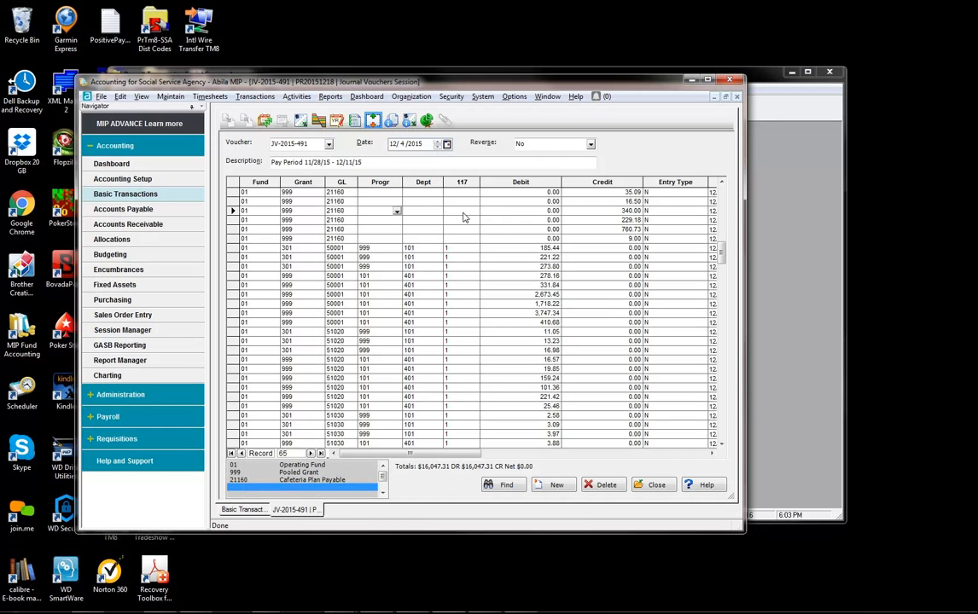
{"action": "left_click", "coordinate": [349, 212]}
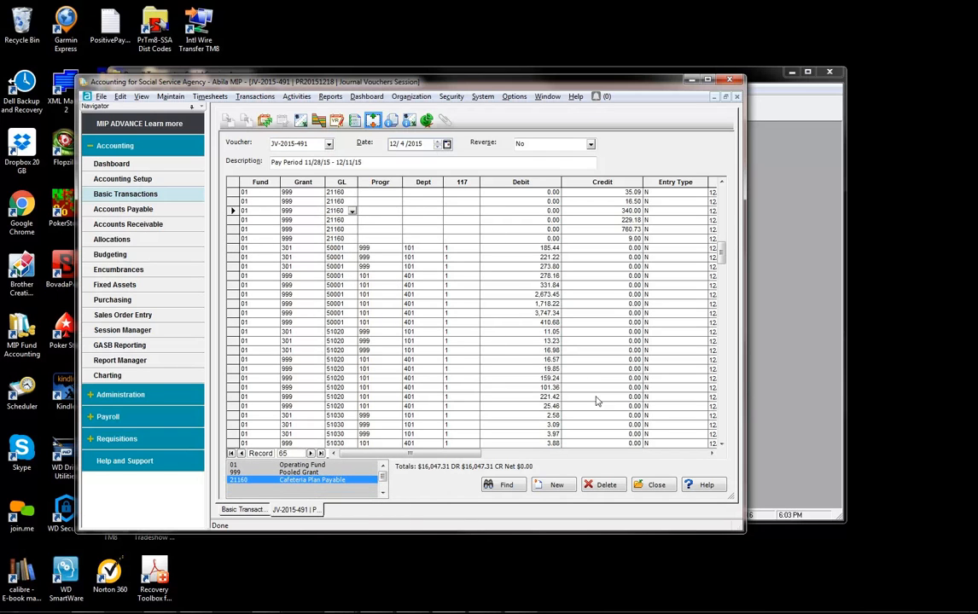
{"action": "left_click", "coordinate": [687, 454]}
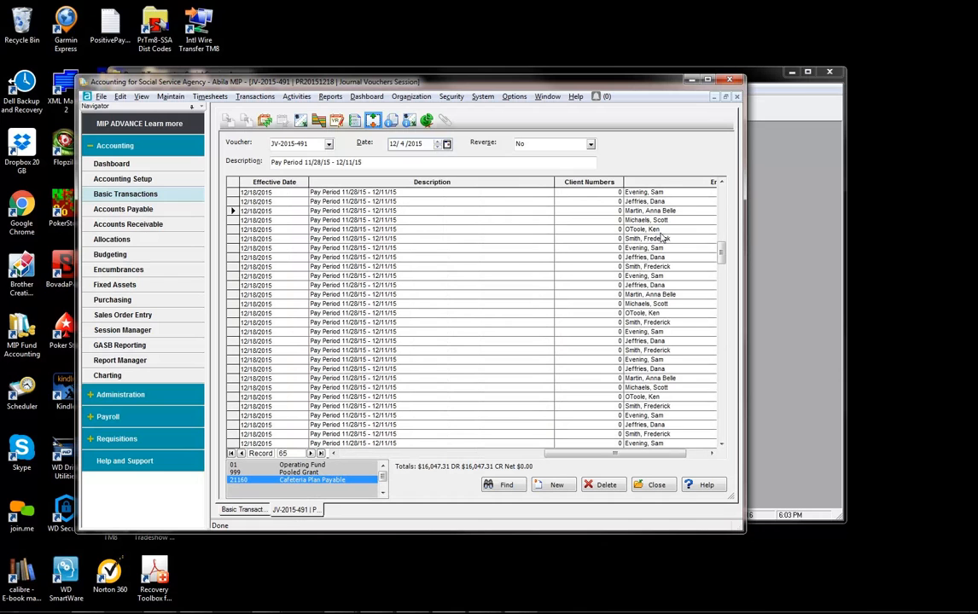
{"action": "left_click", "coordinate": [711, 454]}
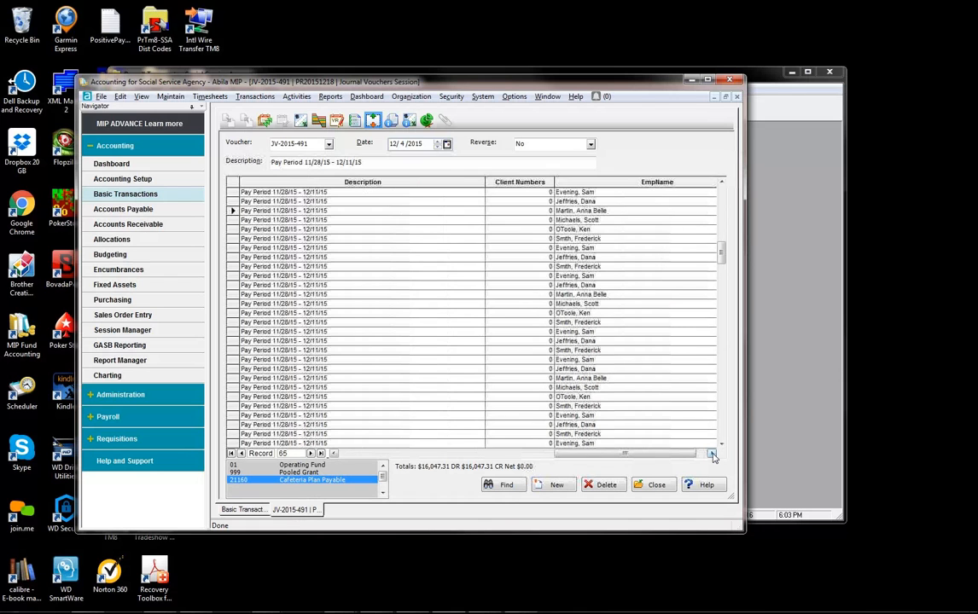
{"action": "left_click", "coordinate": [621, 266]}
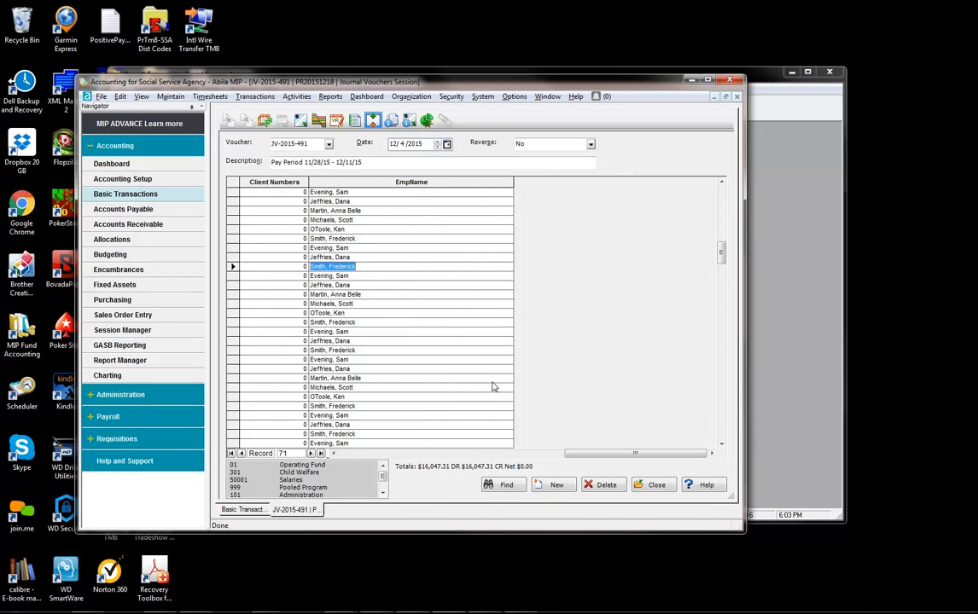
{"action": "left_click", "coordinate": [409, 212]}
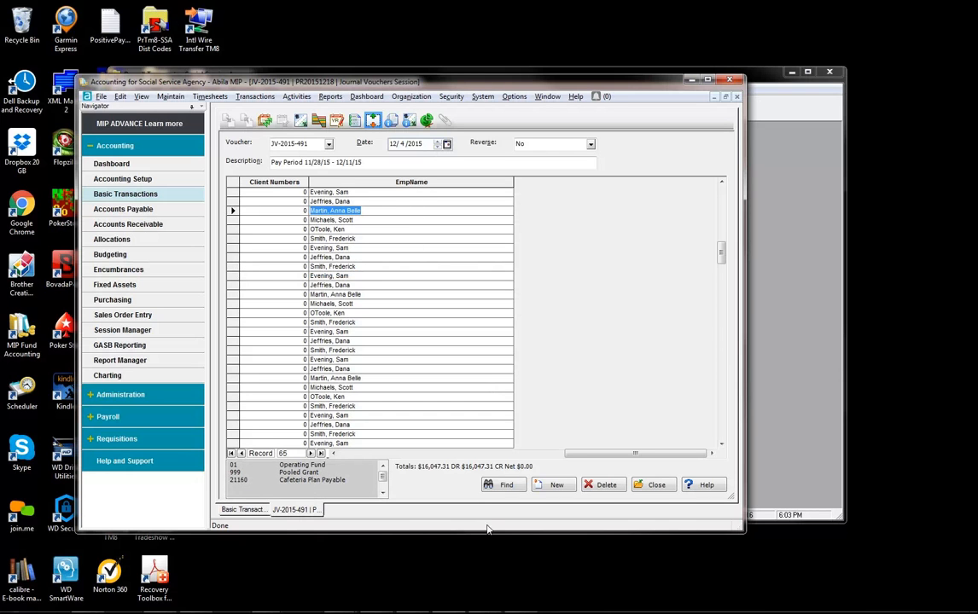
Return to the voucher's distribution codes and check the code descriptions of a Social Security tax line and the last record
{"action": "left_click", "coordinate": [355, 454]}
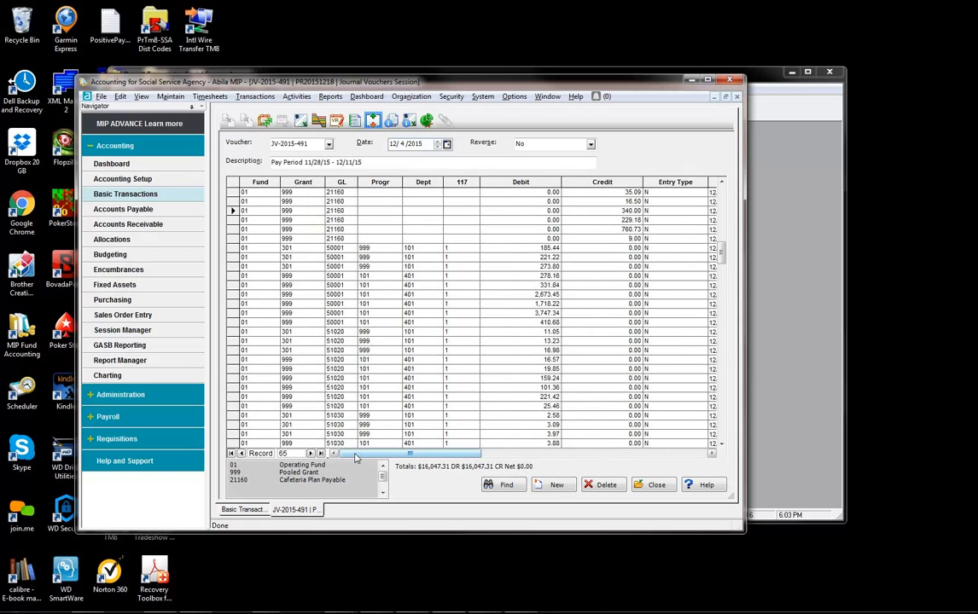
{"action": "left_click", "coordinate": [303, 398]}
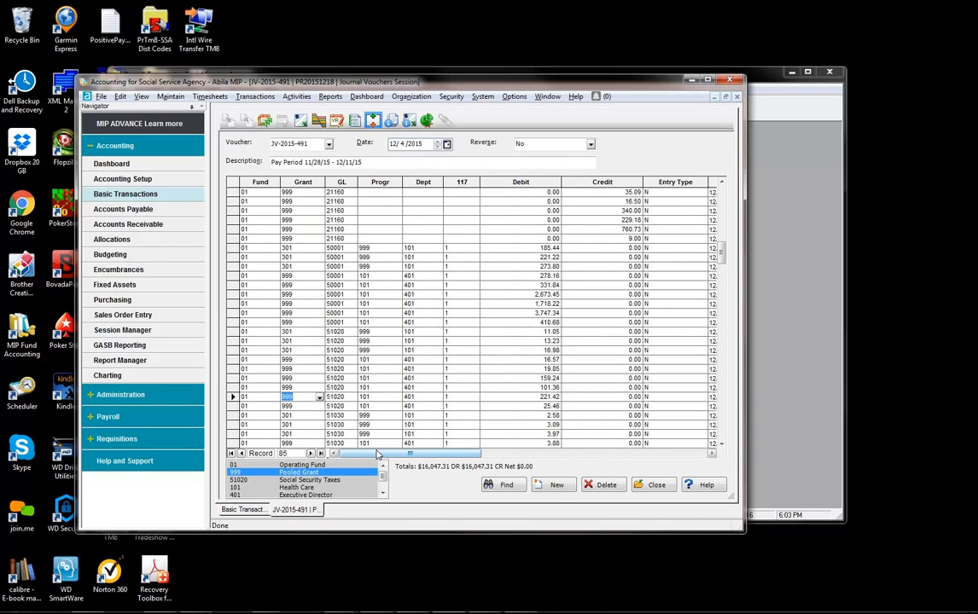
{"action": "left_click", "coordinate": [322, 454]}
{"action": "key", "text": "Up"}
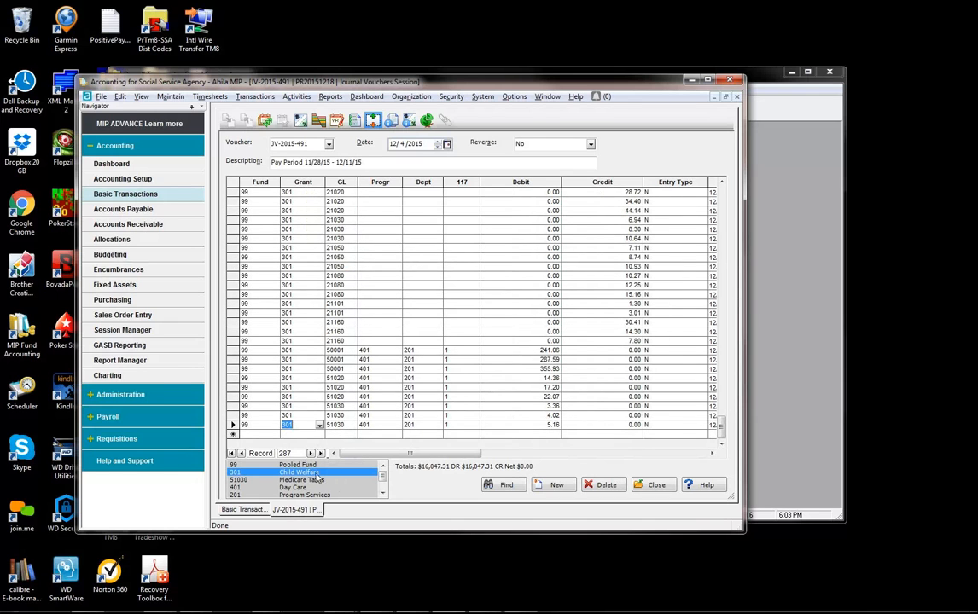